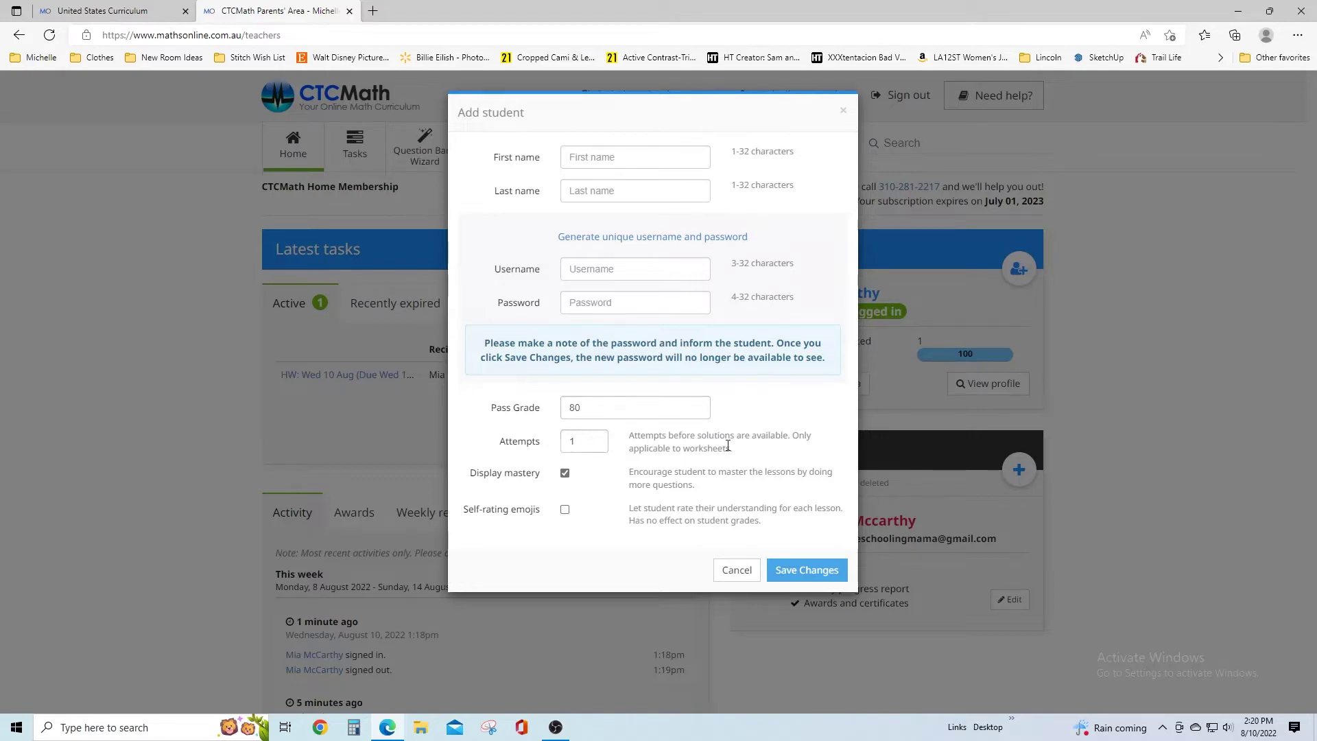
Discard the Add student form, and start a new task with its lesson list filtered to the 5th Grade course.
click(753, 571)
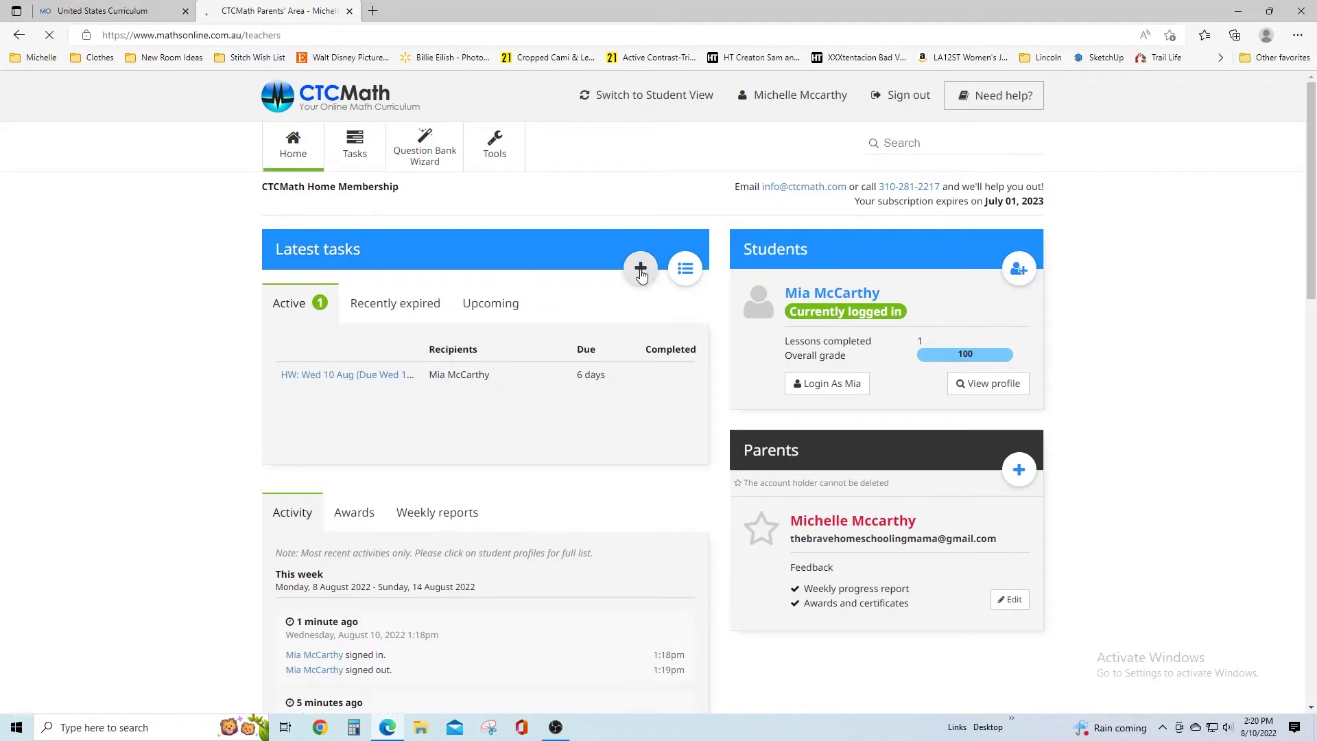
click(640, 270)
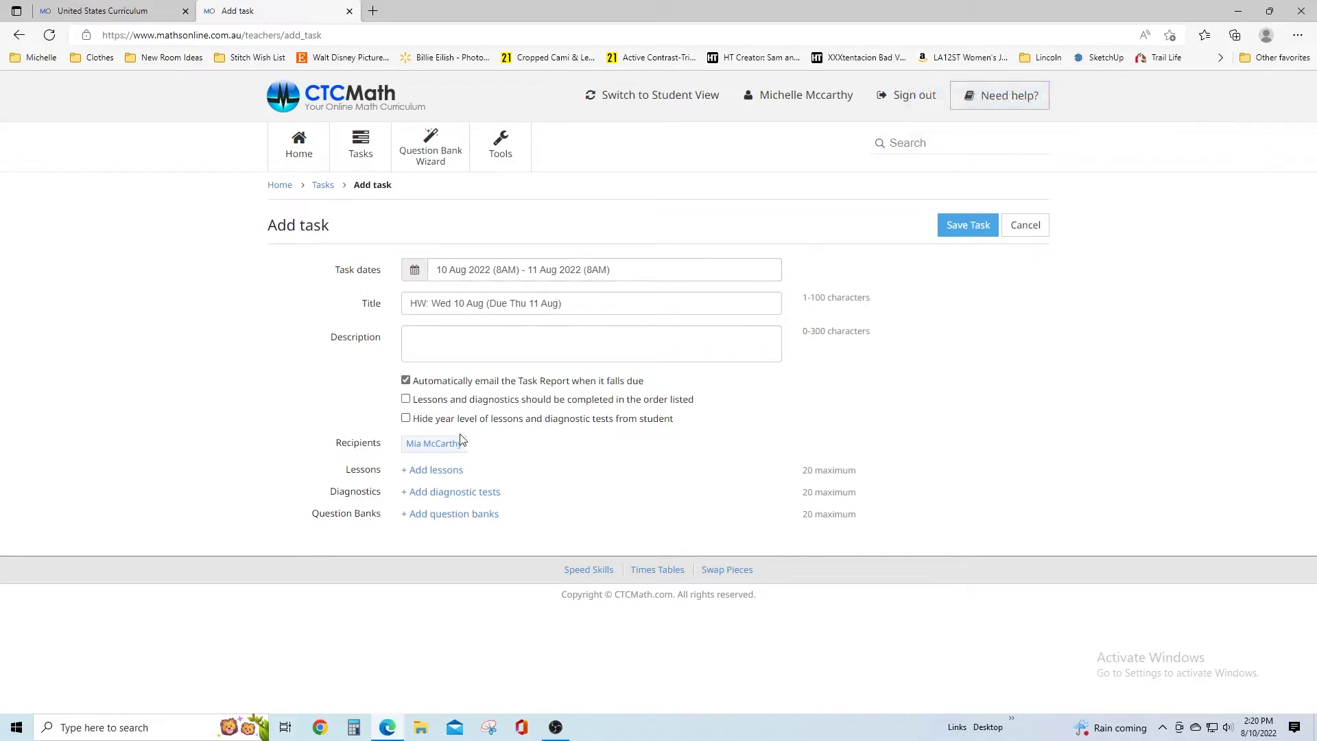
click(435, 471)
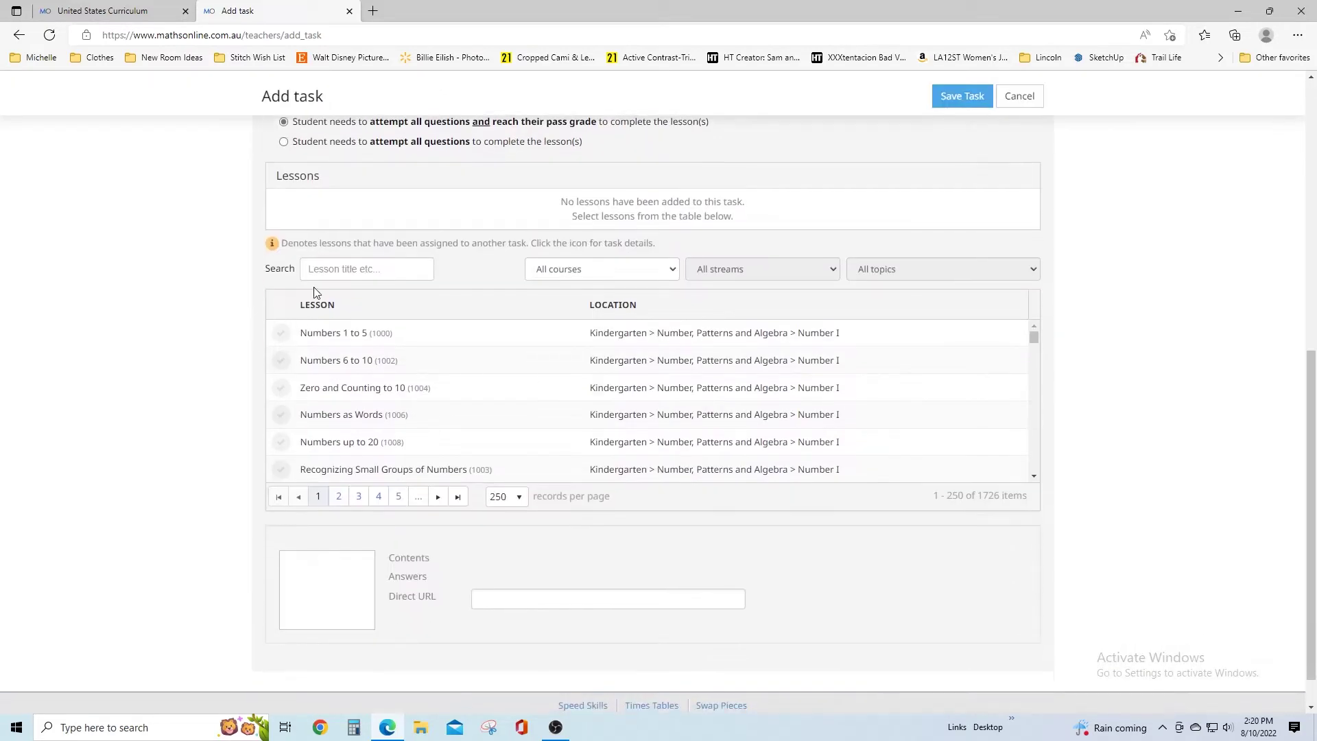
click(670, 272)
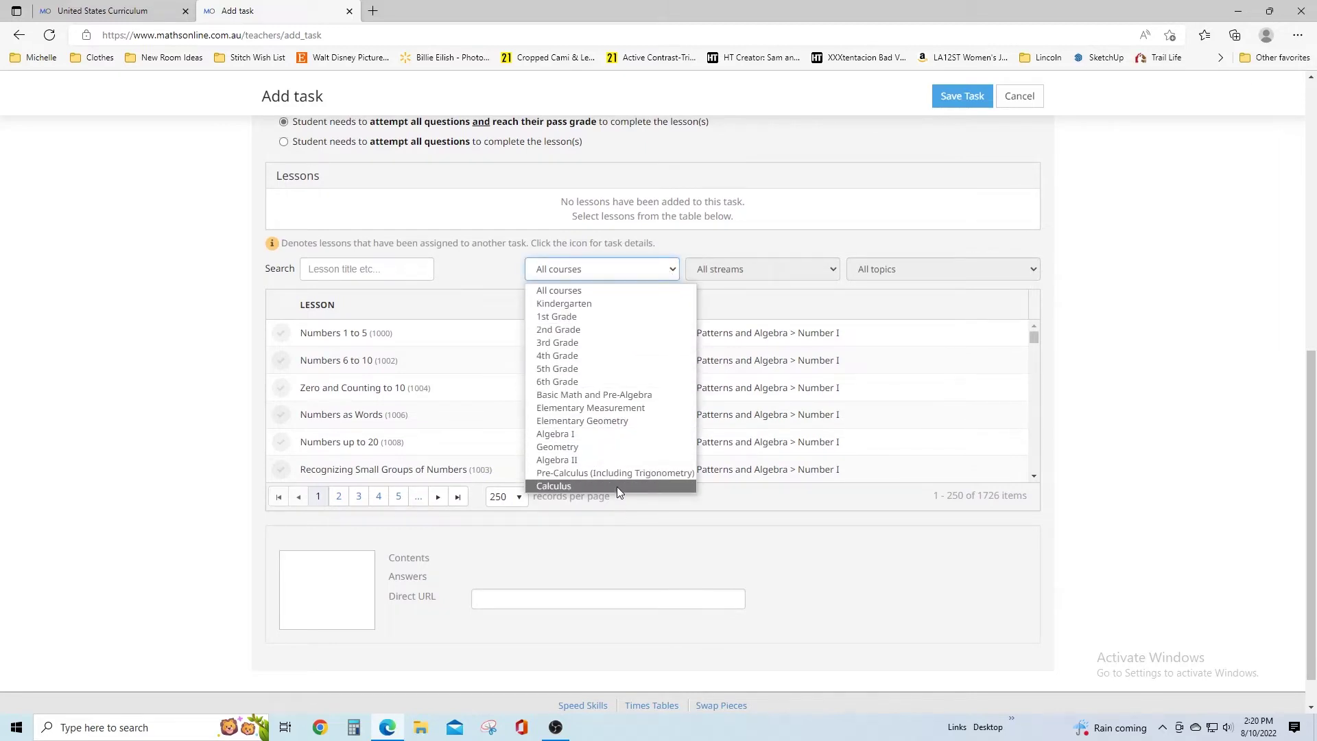
click(611, 369)
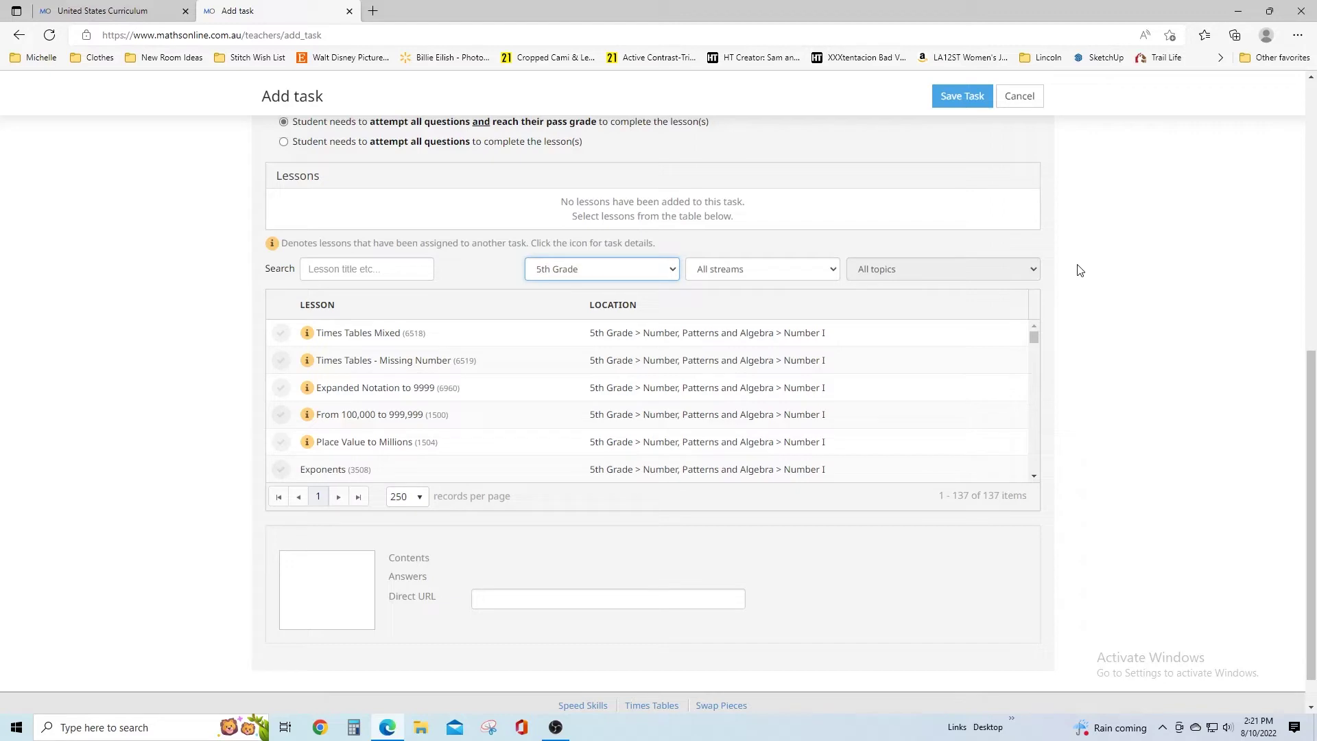
Look through the 5th Grade lessons and the task's lesson completion options, and cancel the new task without saving.
scroll(846, 384, down, 1)
scroll(789, 343, up, 1)
scroll(650, 355, down, 1)
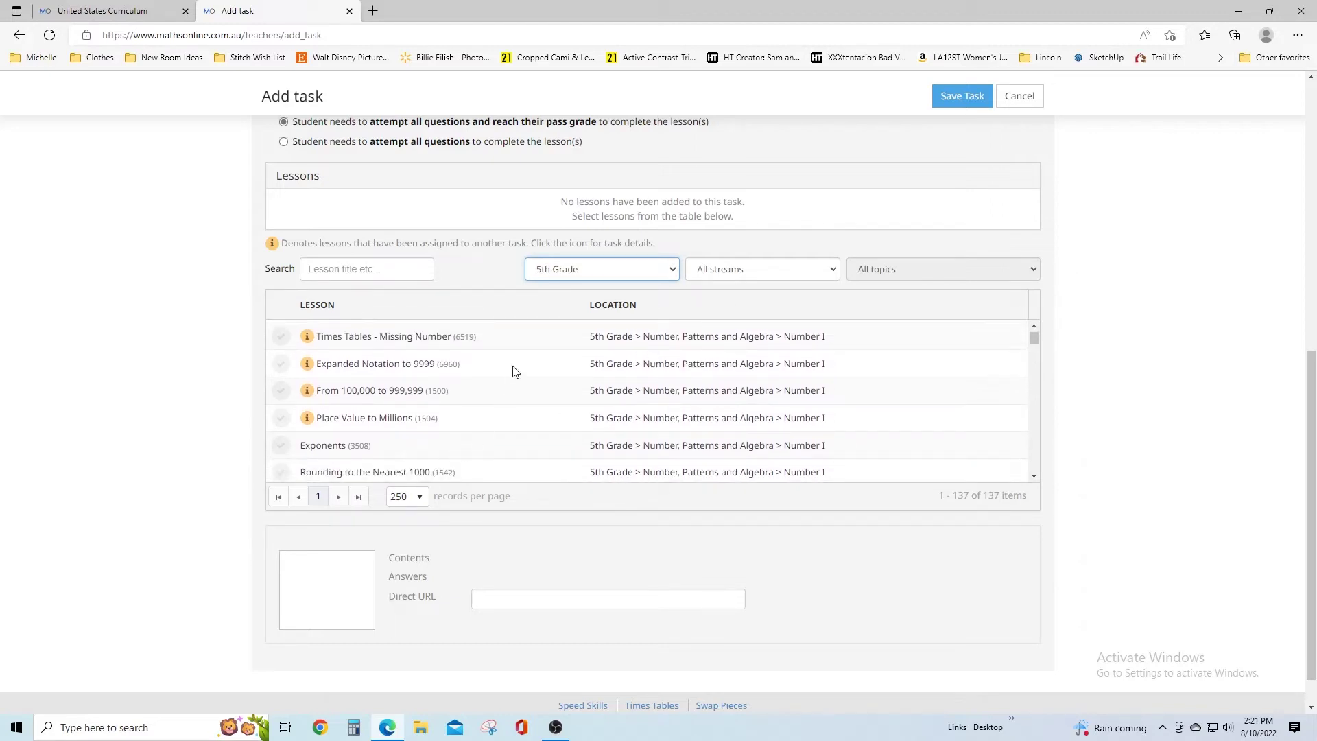
scroll(505, 388, up, 1)
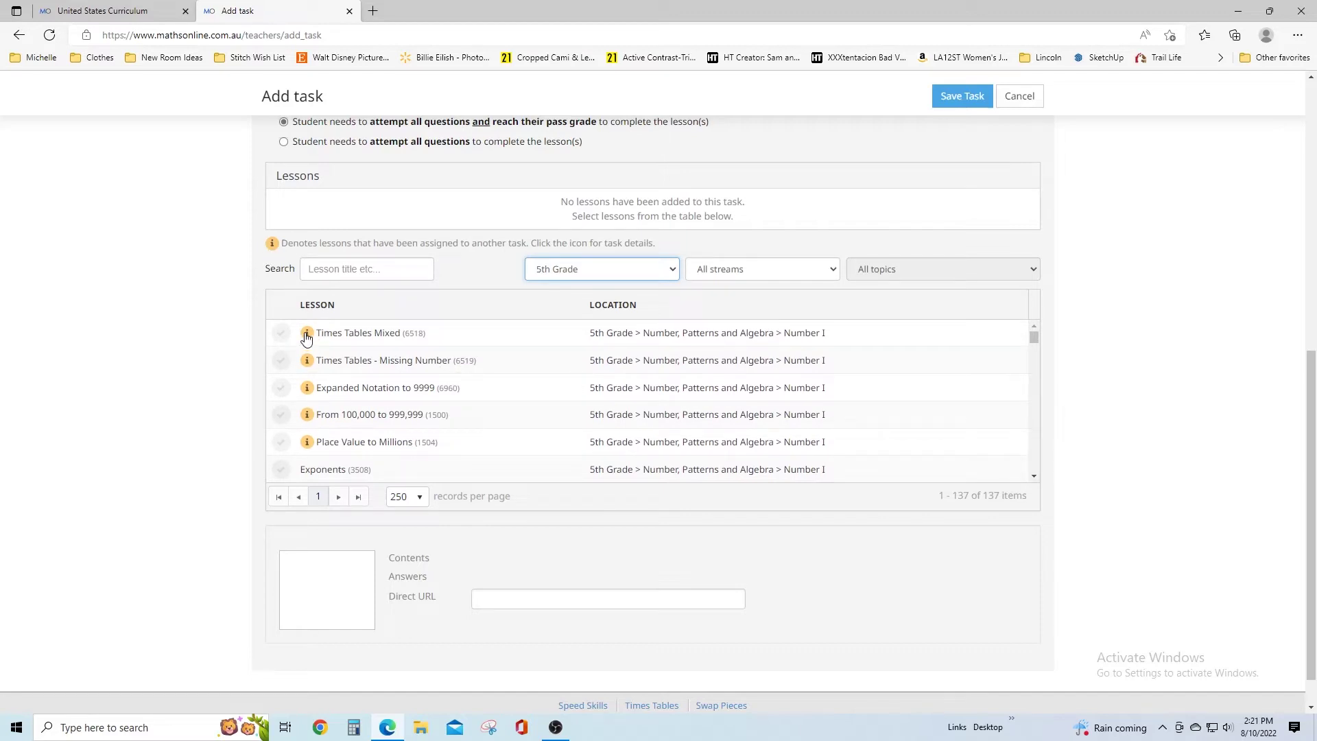
scroll(381, 413, down, 5)
scroll(485, 507, down, 1)
scroll(673, 428, up, 7)
scroll(717, 652, down, 1)
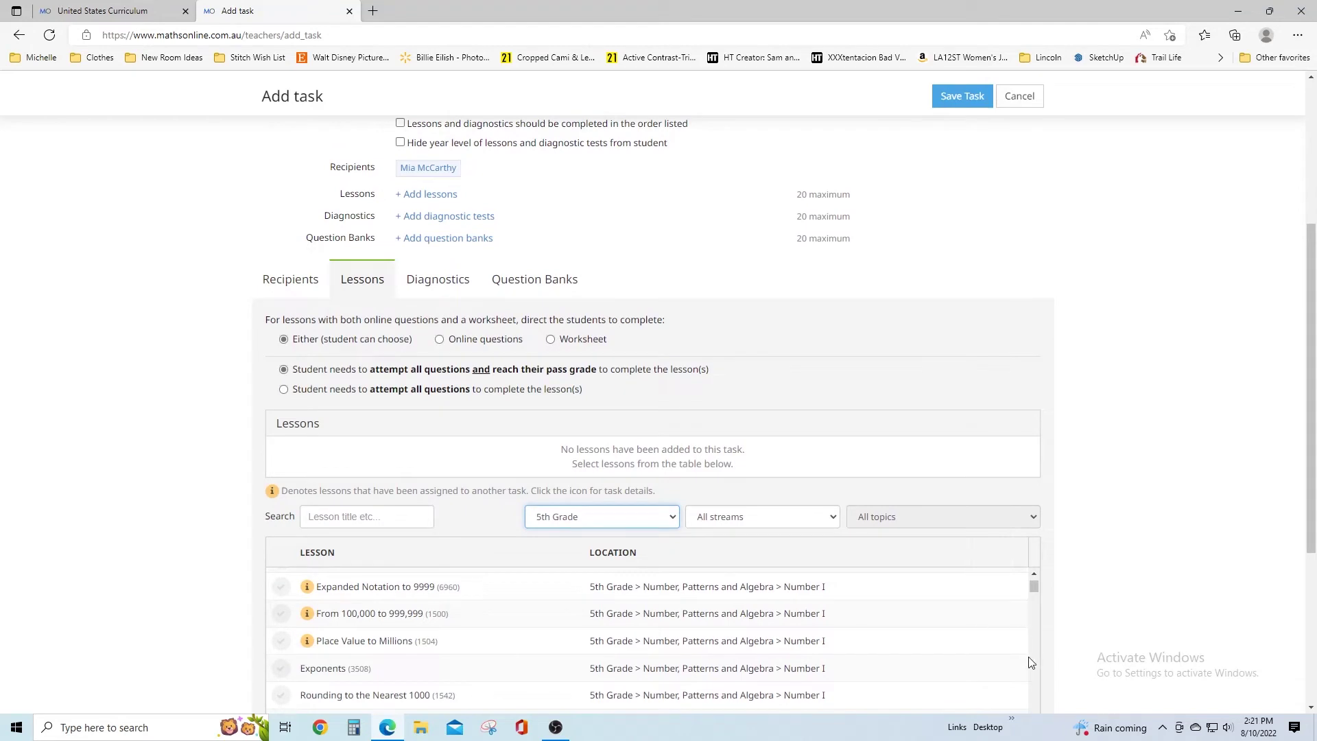
scroll(1031, 663, down, 2)
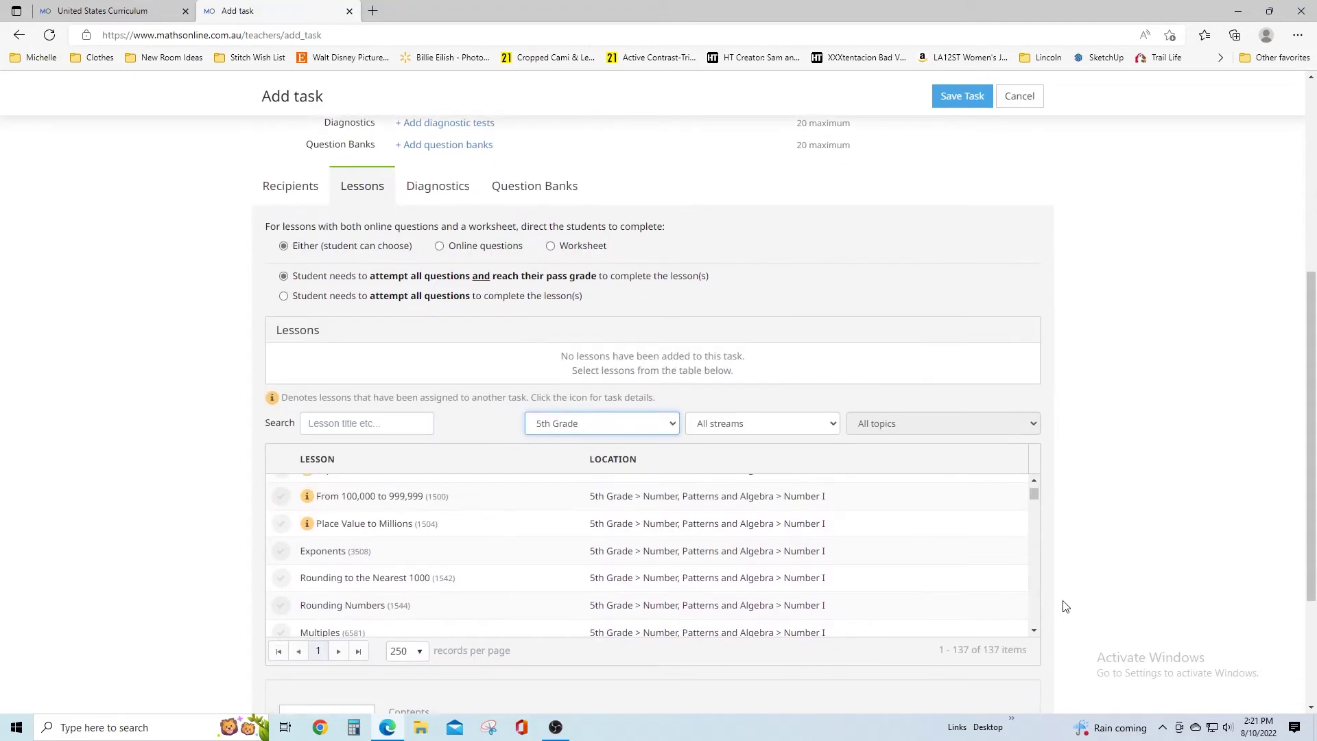
click(1020, 97)
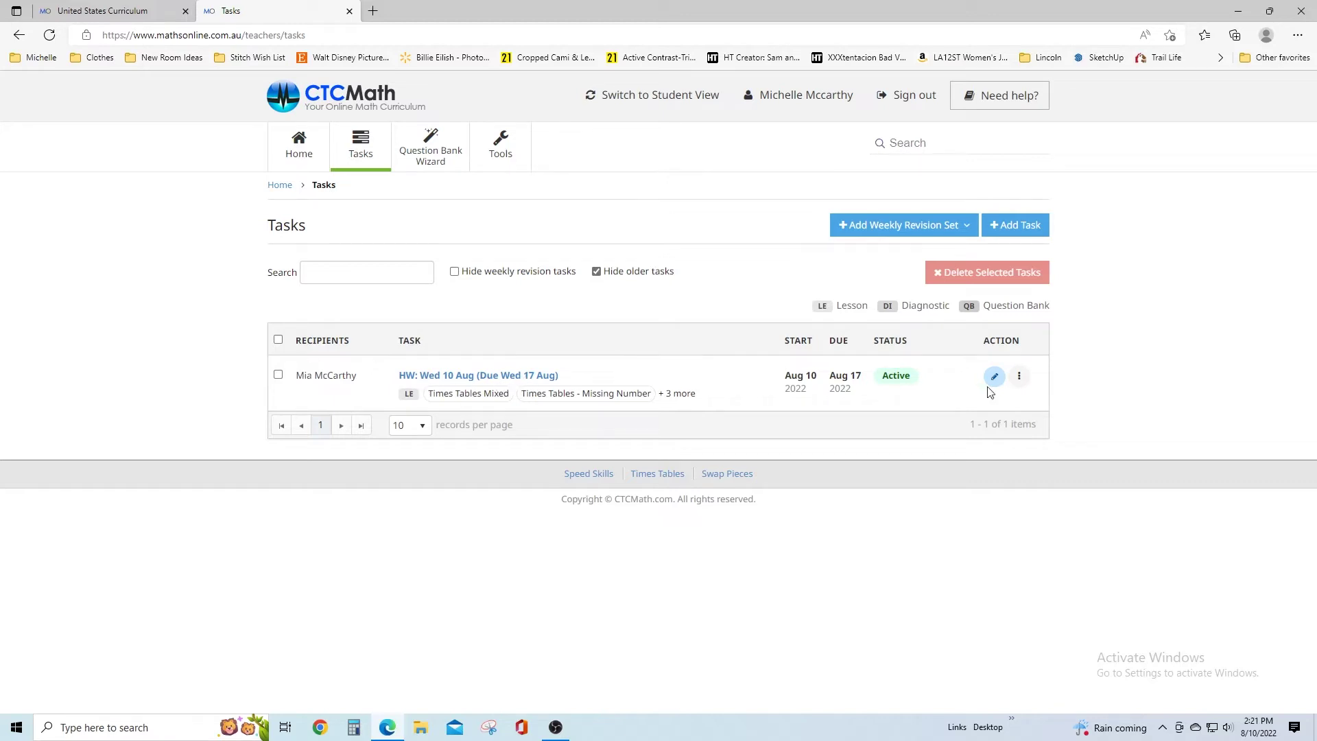
Switch to the student view and open the Times Tables - Missing Number lesson from the homework task due Wed 17 Aug.
key(ctrl+shift+Tab)
click(374, 148)
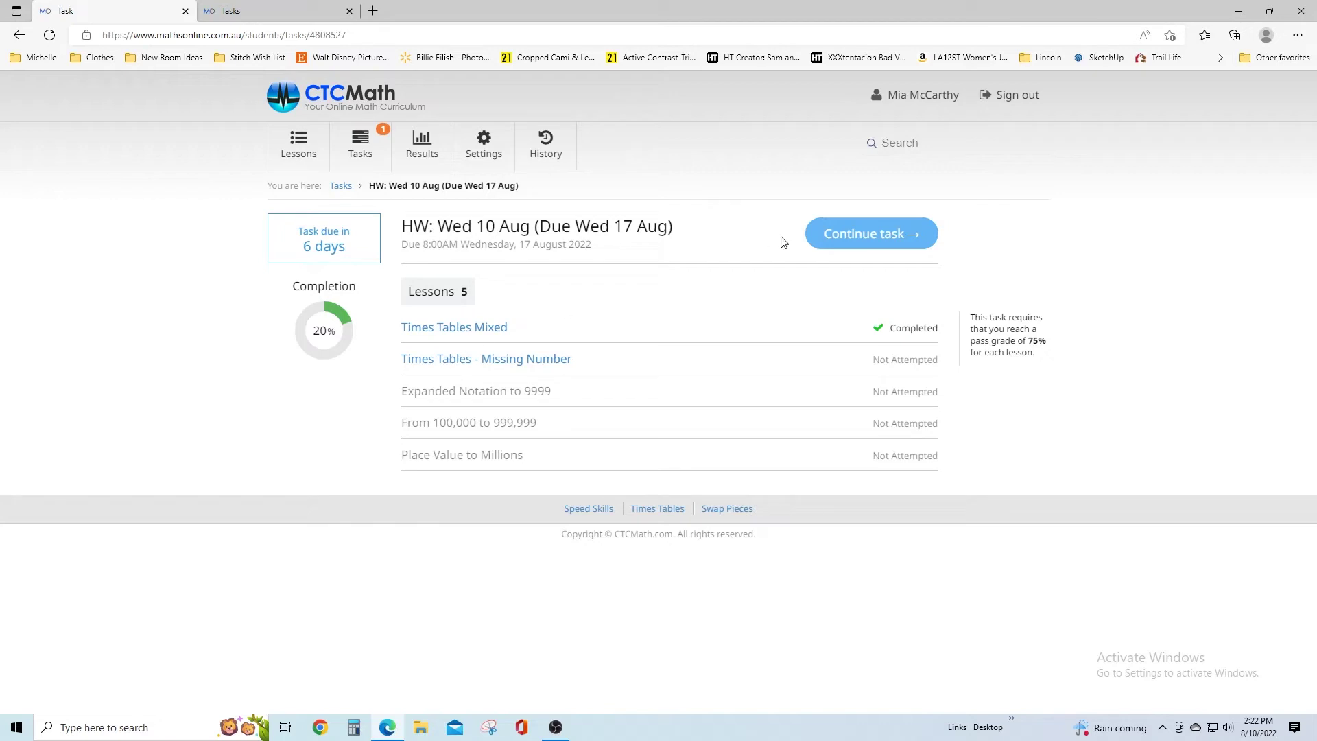
click(479, 361)
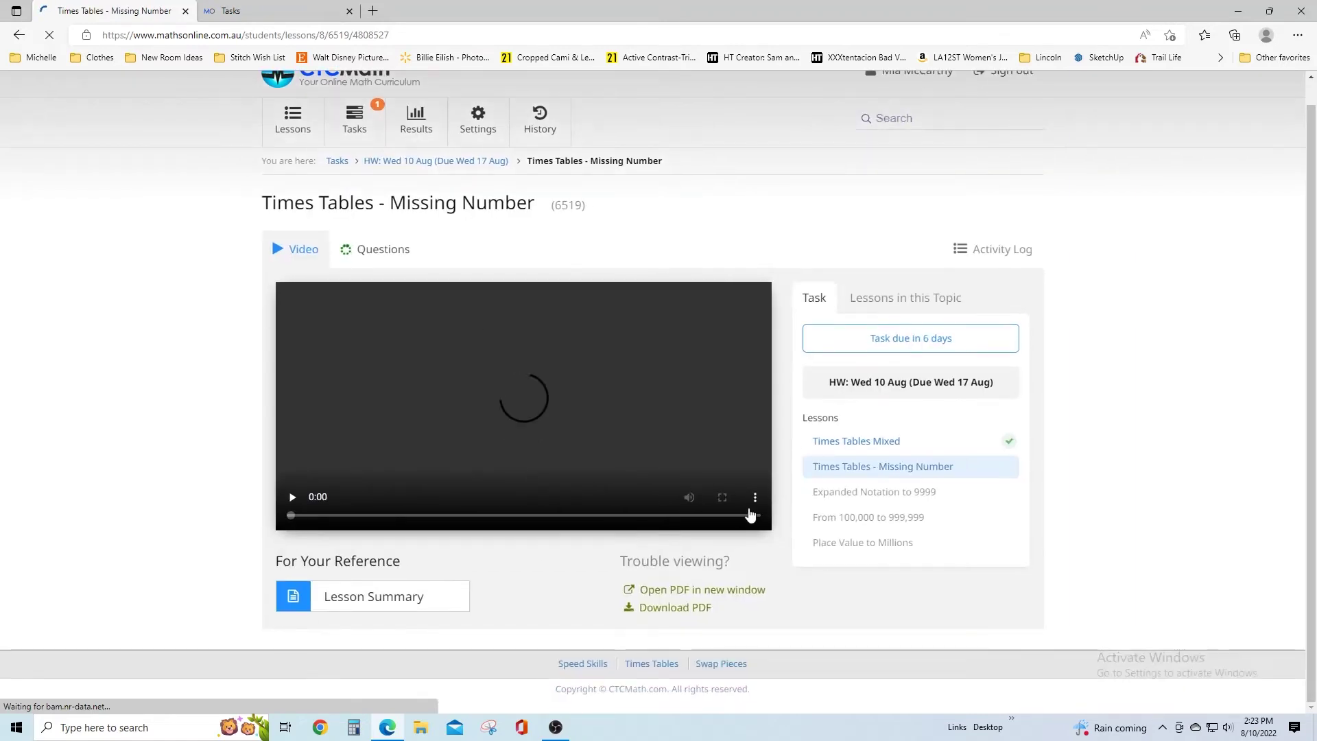
Watch the opening of the Times Tables - Missing Number video and pause it at the first example.
scroll(471, 637, down, 2)
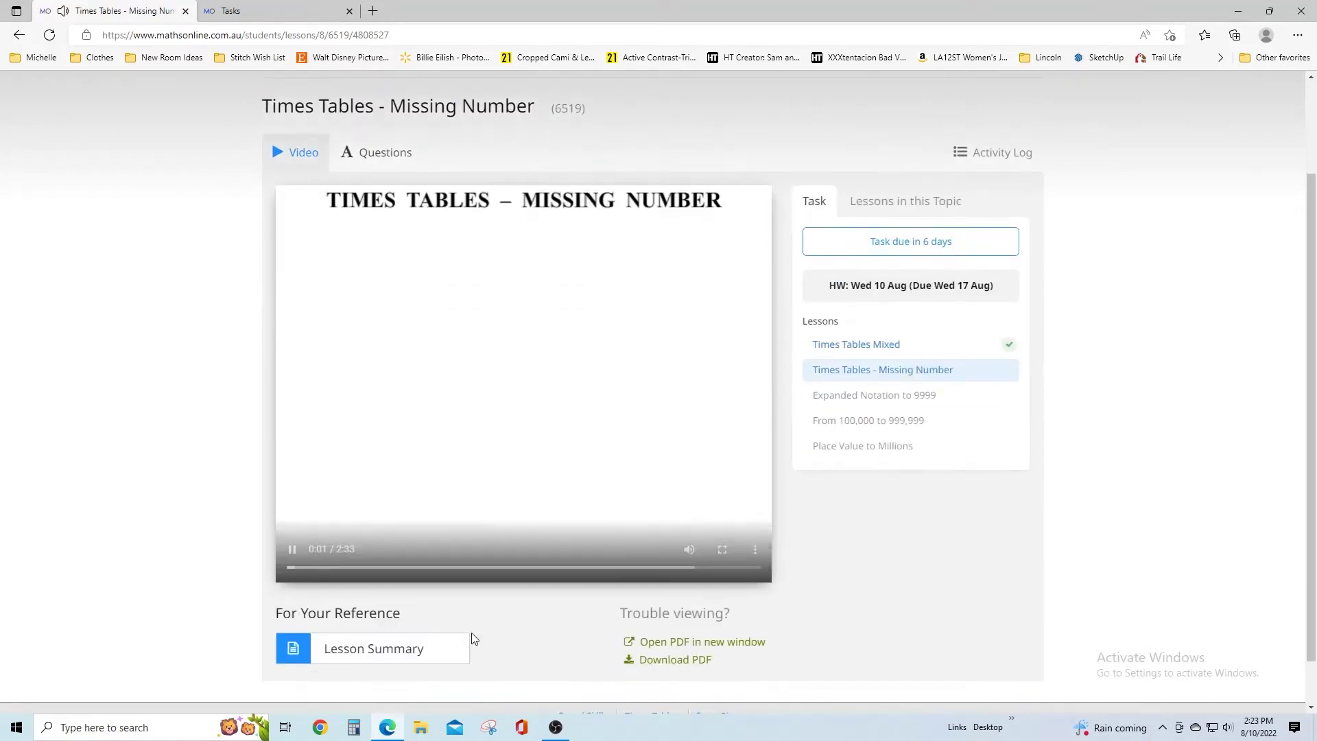
scroll(472, 636, up, 2)
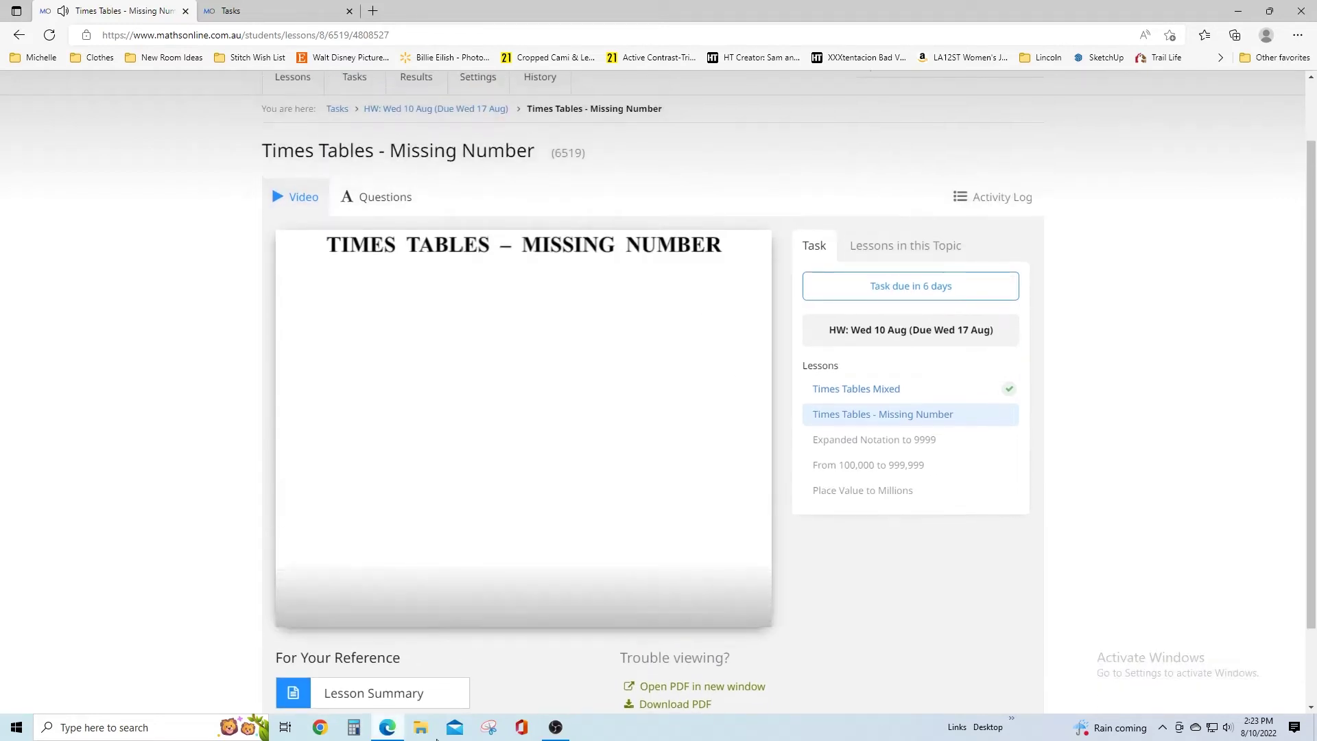
scroll(827, 647, down, 2)
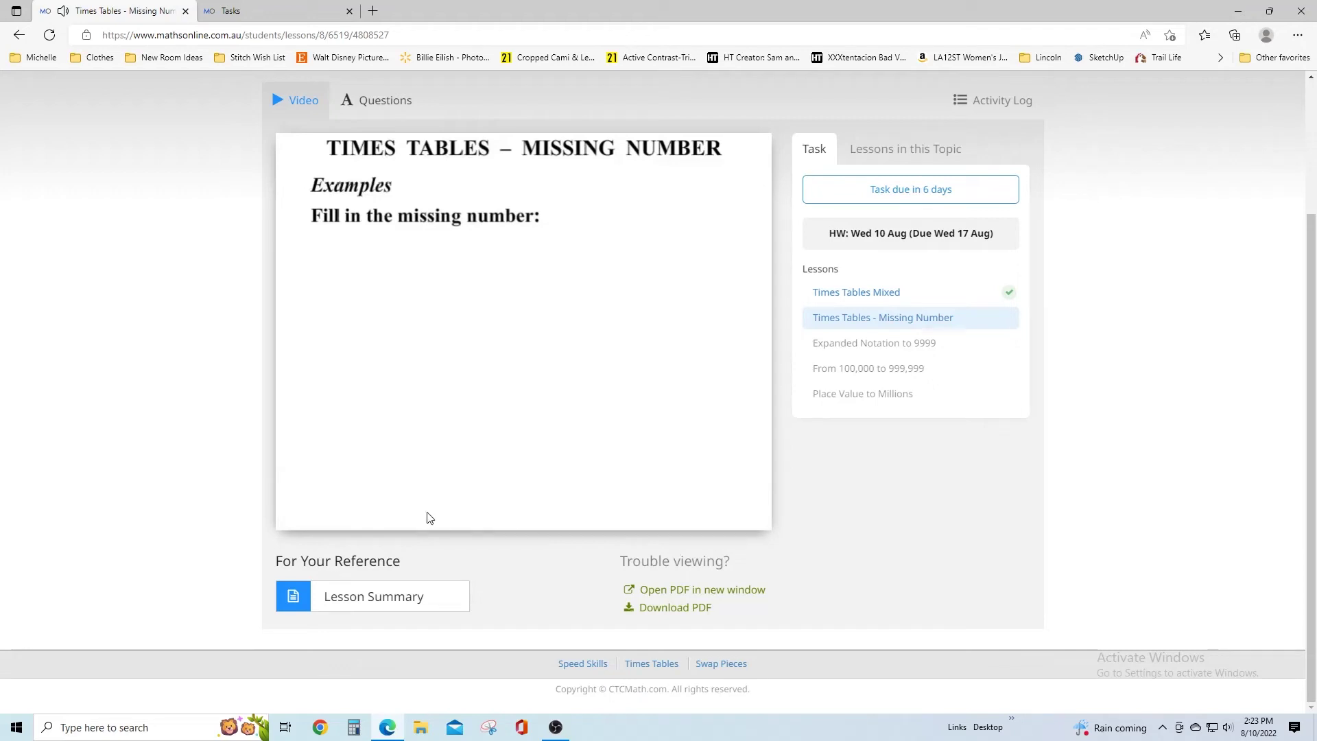
click(294, 504)
click(293, 499)
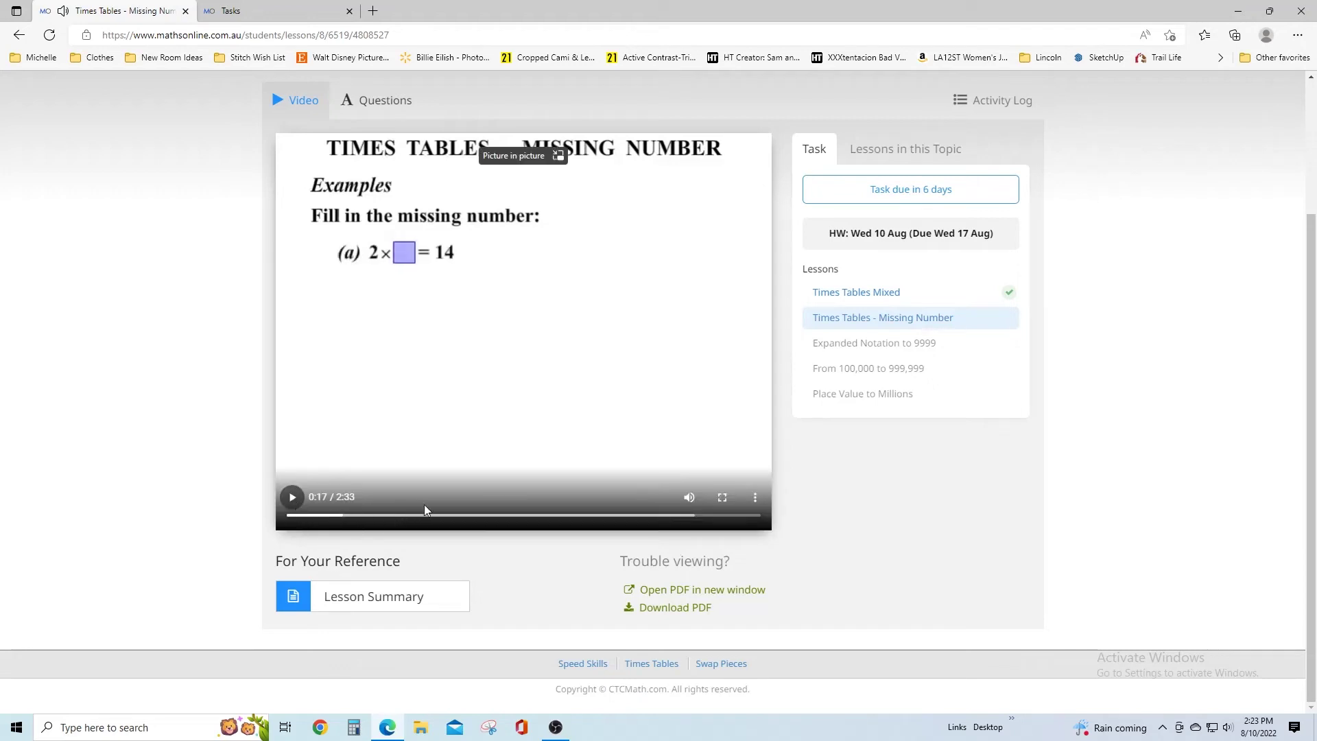
Start the lesson's questions and view the first one with its progress and mastery bars.
click(393, 104)
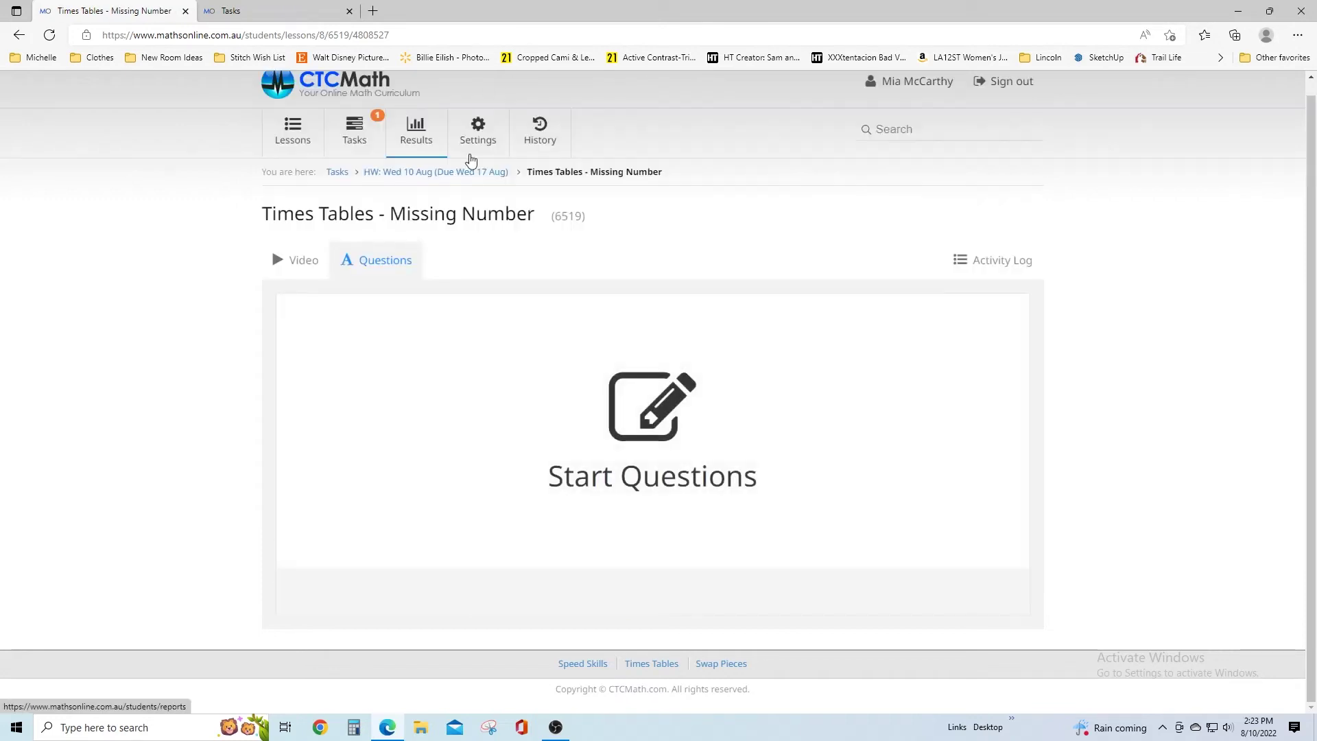
click(660, 473)
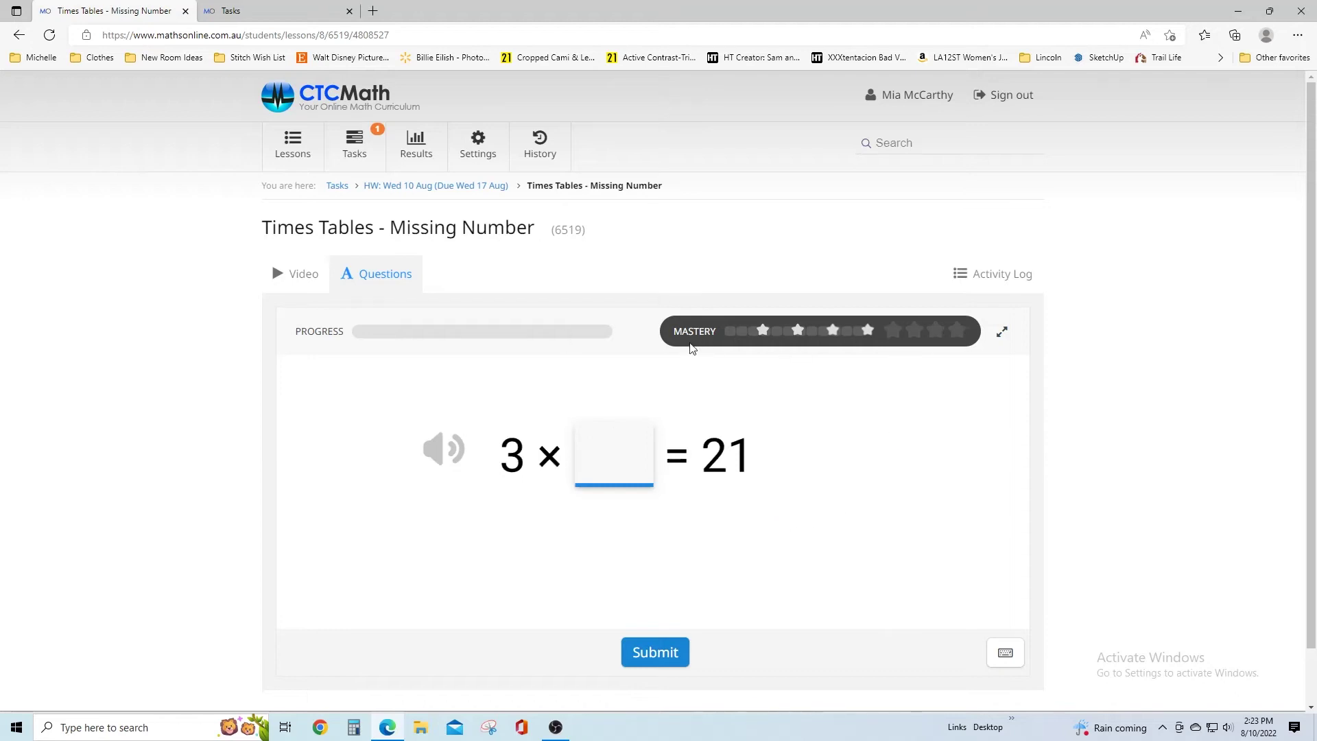
scroll(847, 480, down, 1)
scroll(538, 412, up, 1)
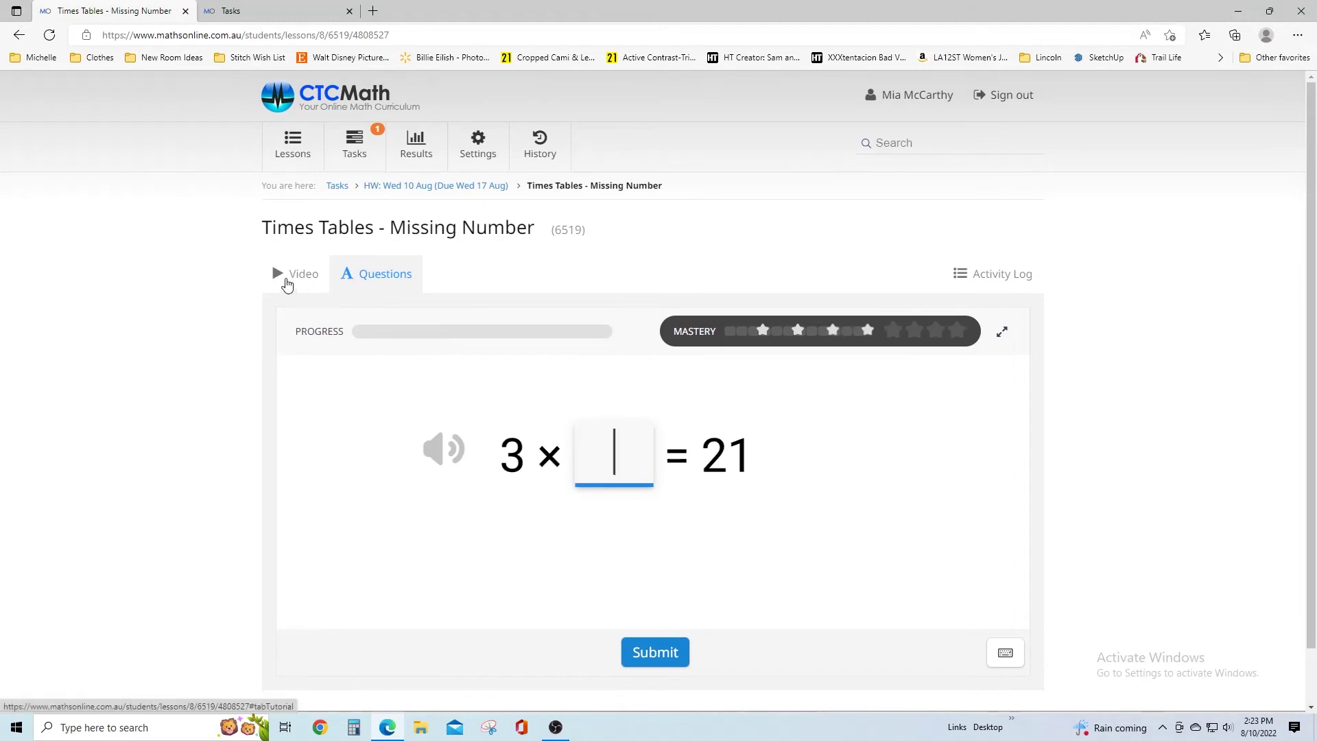
Return to the lesson's video page, display the Lesson Summary and read through its worked examples.
click(288, 278)
scroll(484, 341, down, 2)
scroll(489, 344, up, 2)
scroll(489, 344, down, 3)
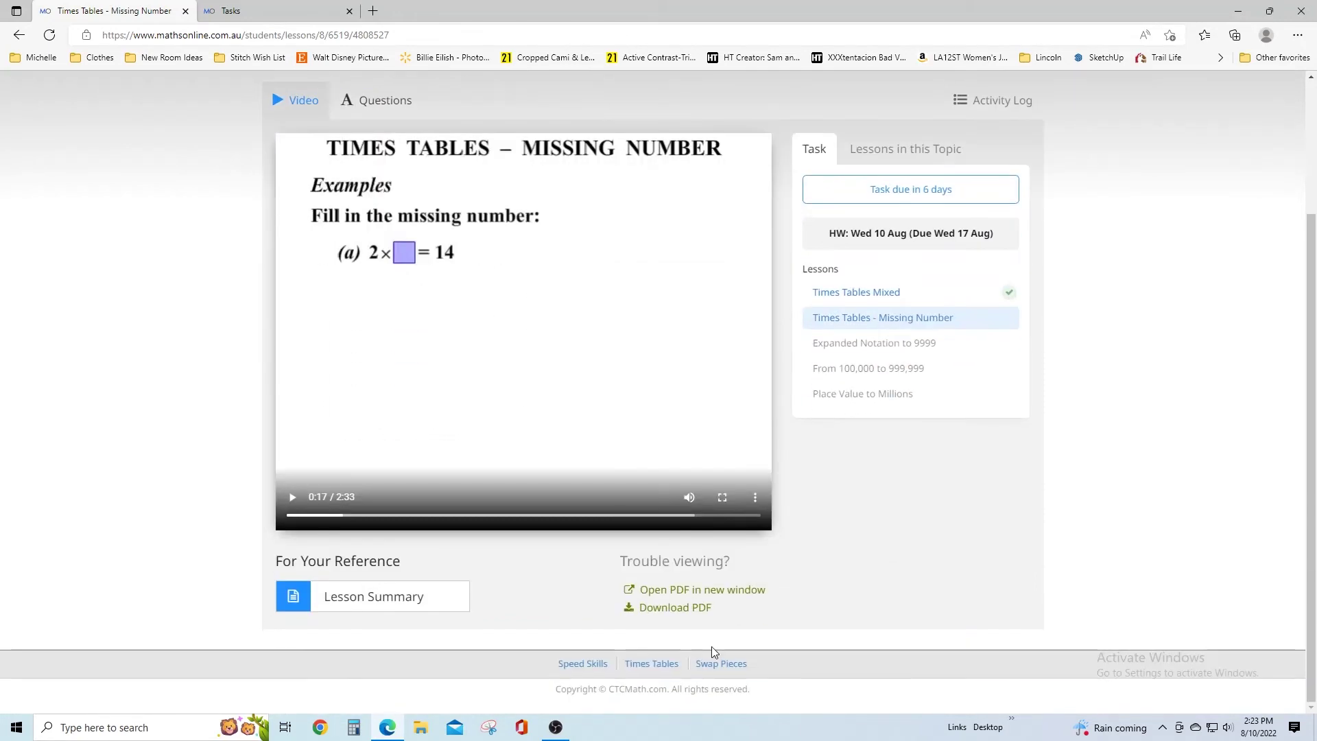
click(371, 601)
scroll(888, 587, down, 7)
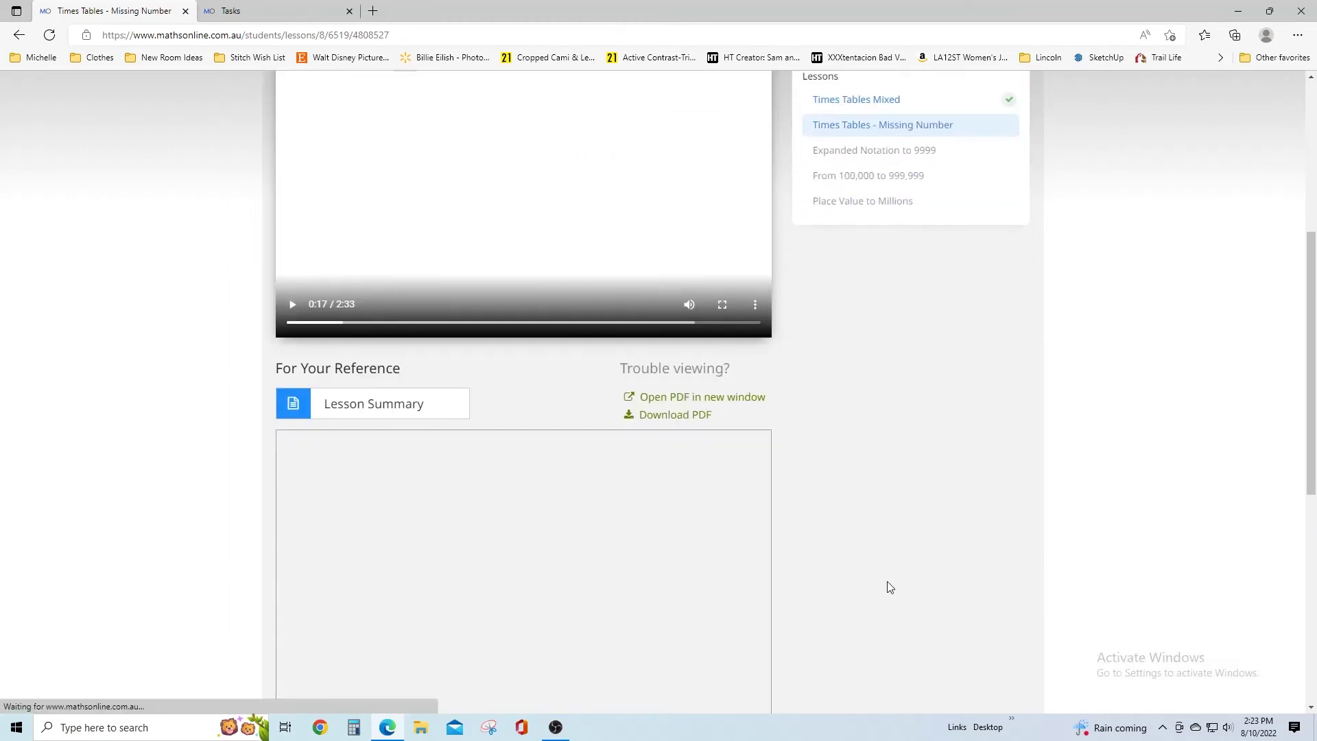
scroll(889, 587, down, 2)
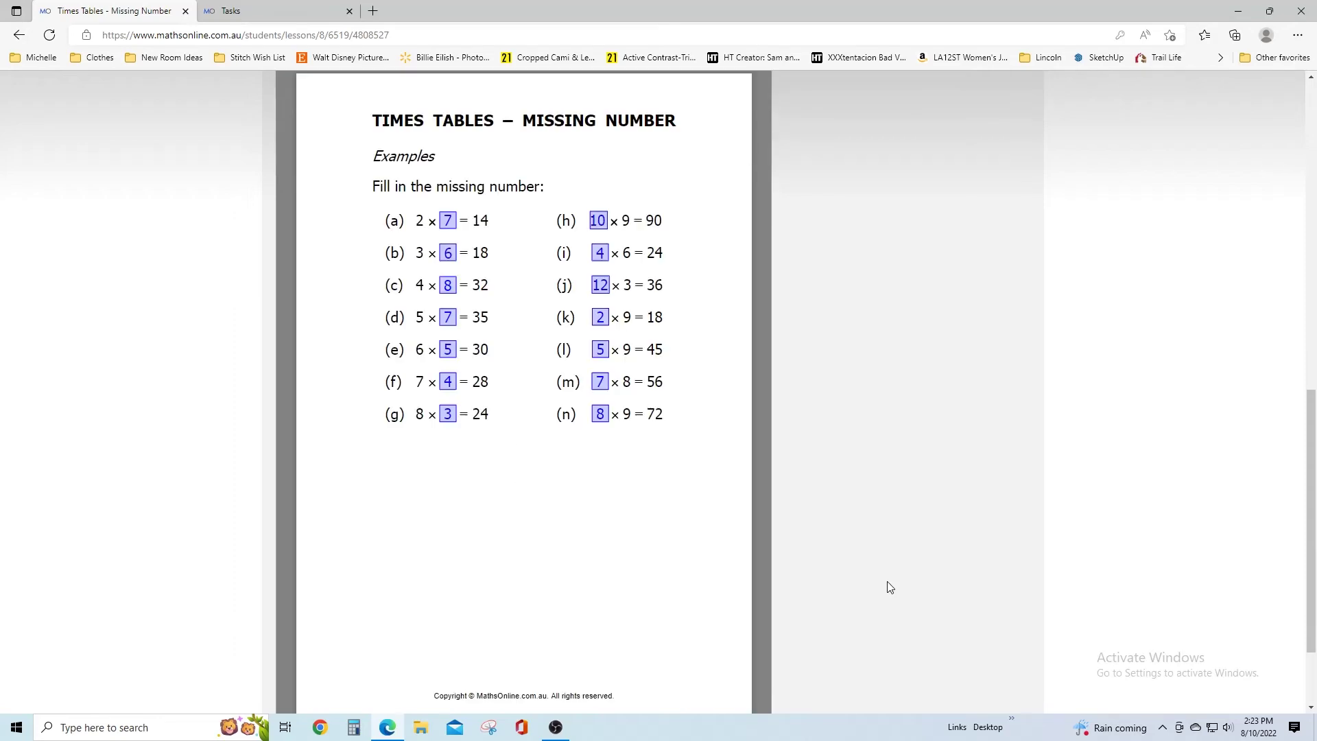
scroll(884, 606, down, 2)
scroll(600, 483, up, 6)
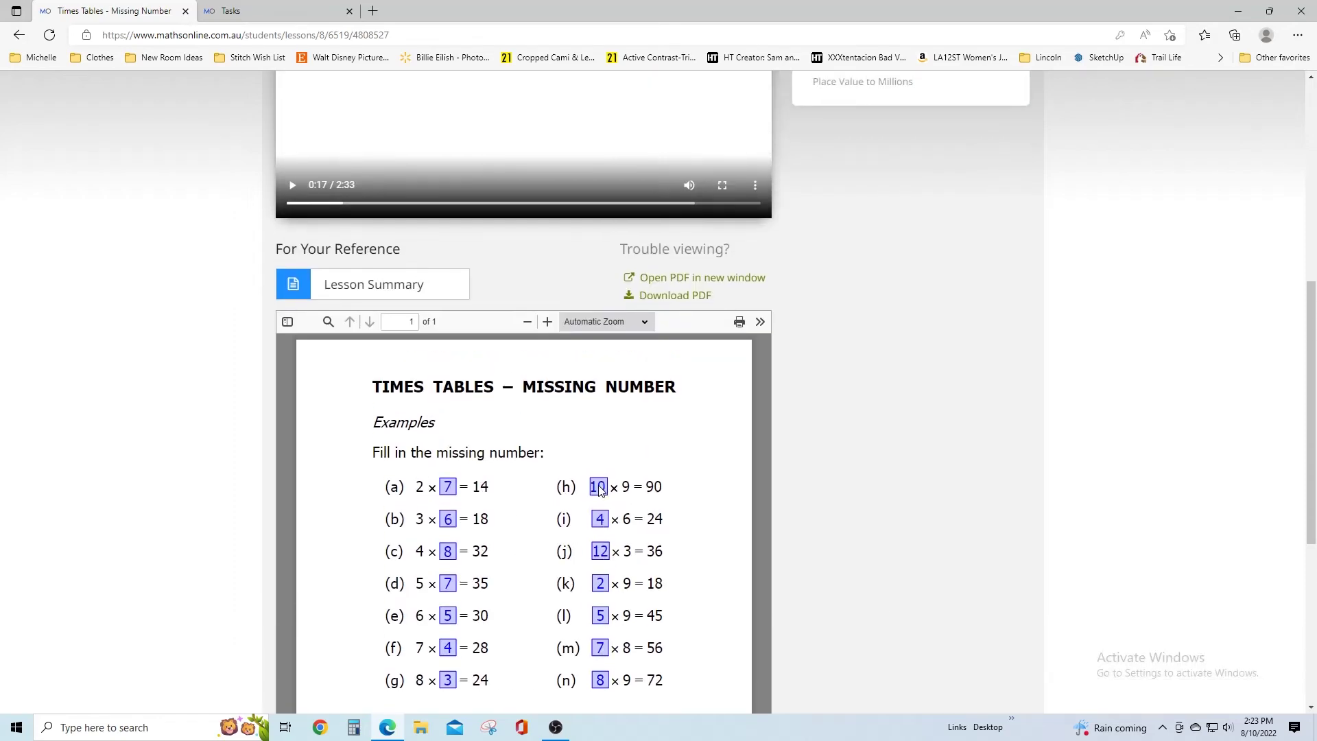
scroll(787, 517, up, 1)
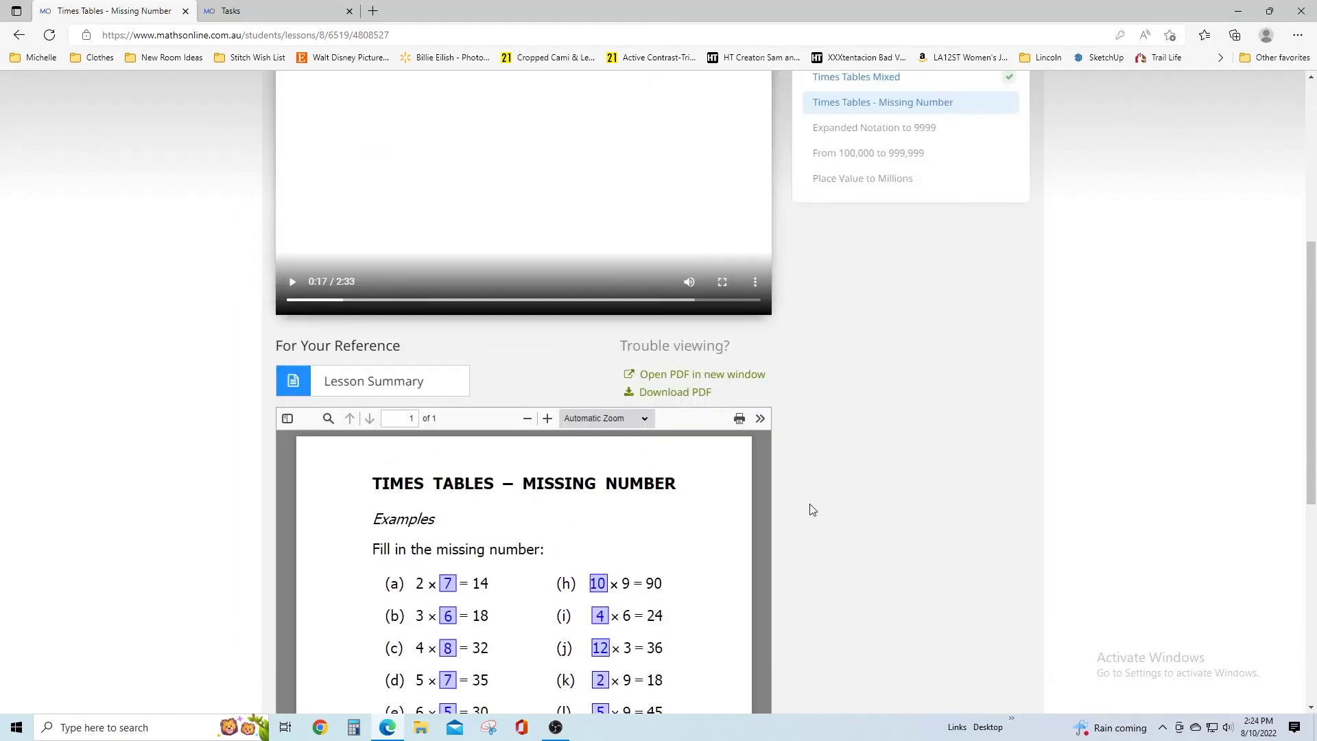
Download the lesson summary PDF, open p6519-8.pdf and look over the page.
click(672, 393)
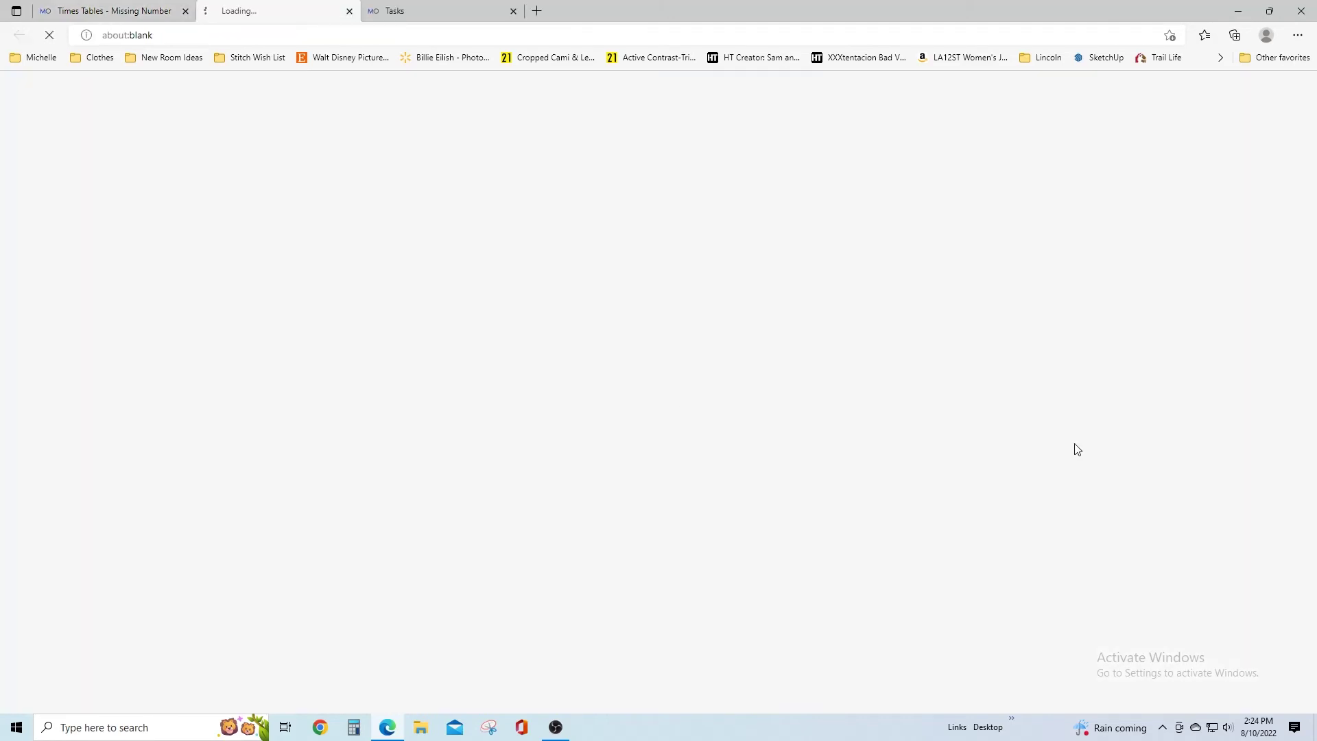
scroll(885, 550, up, 5)
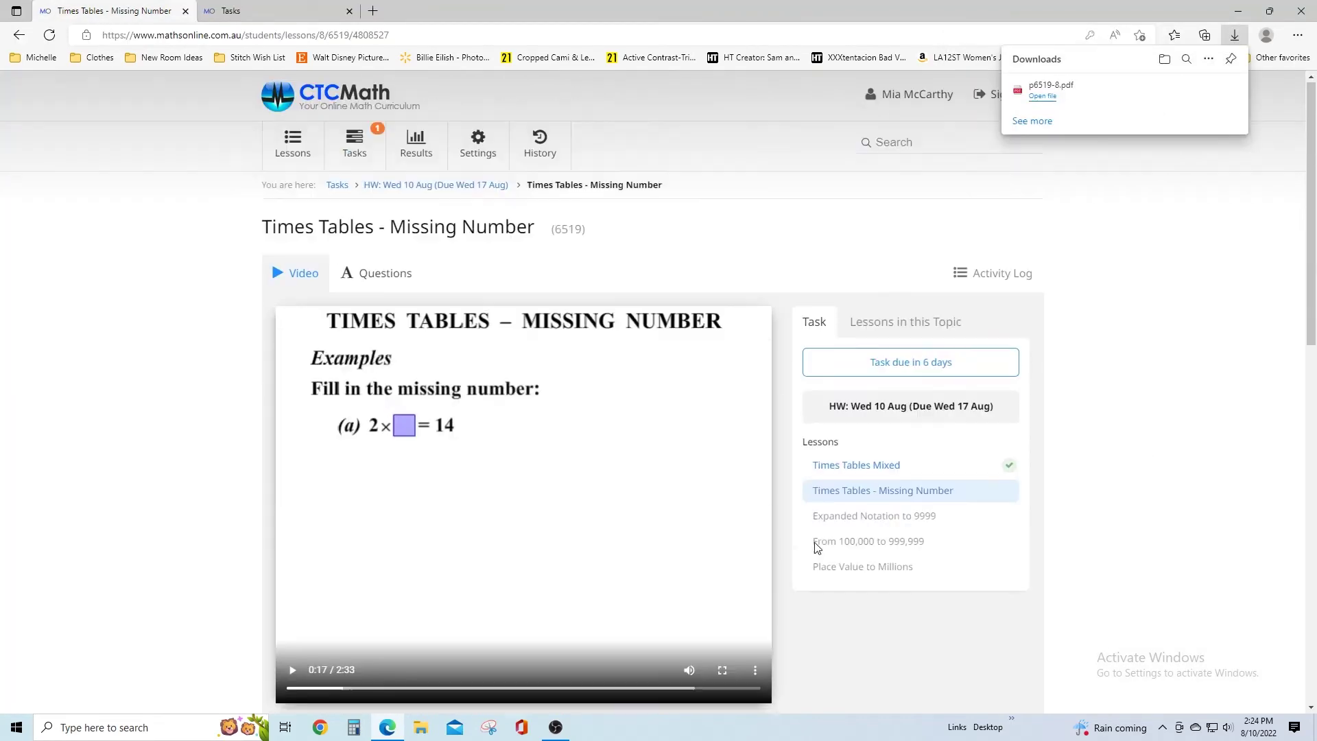
click(1043, 95)
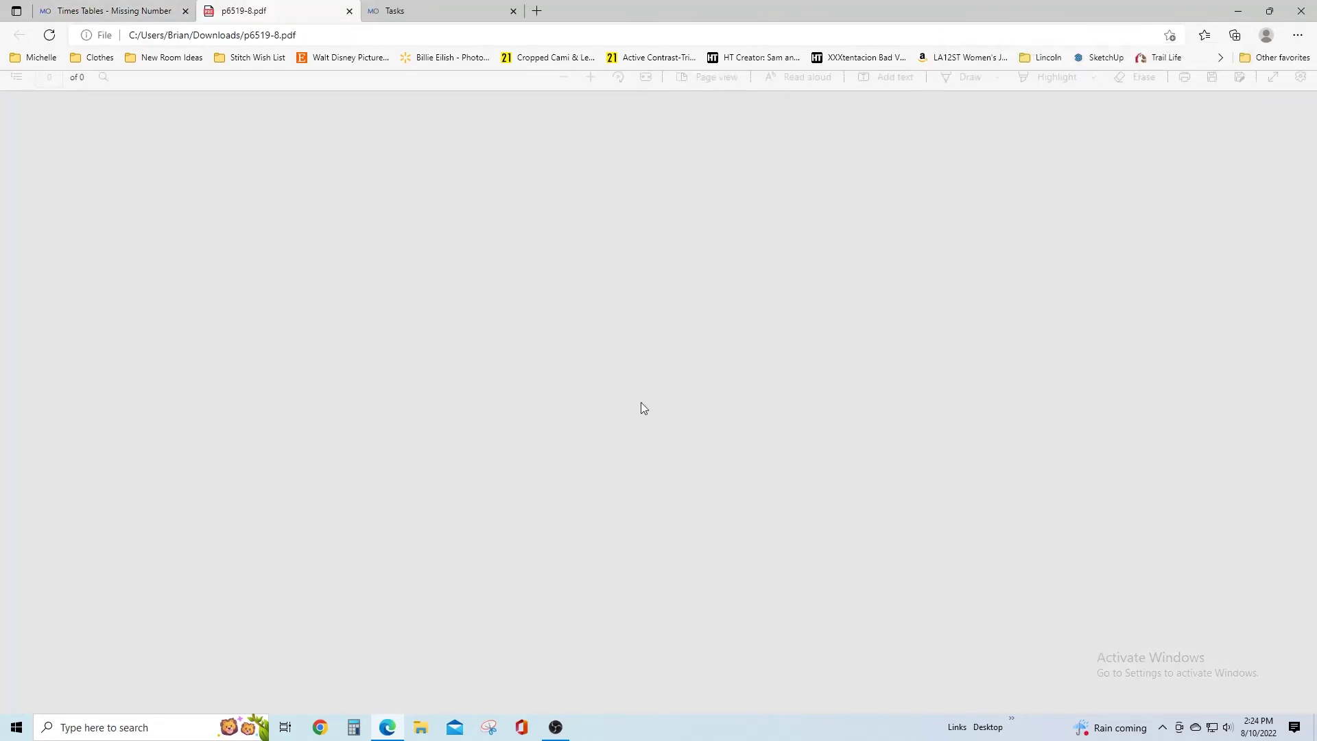
scroll(636, 373, down, 4)
scroll(634, 372, up, 3)
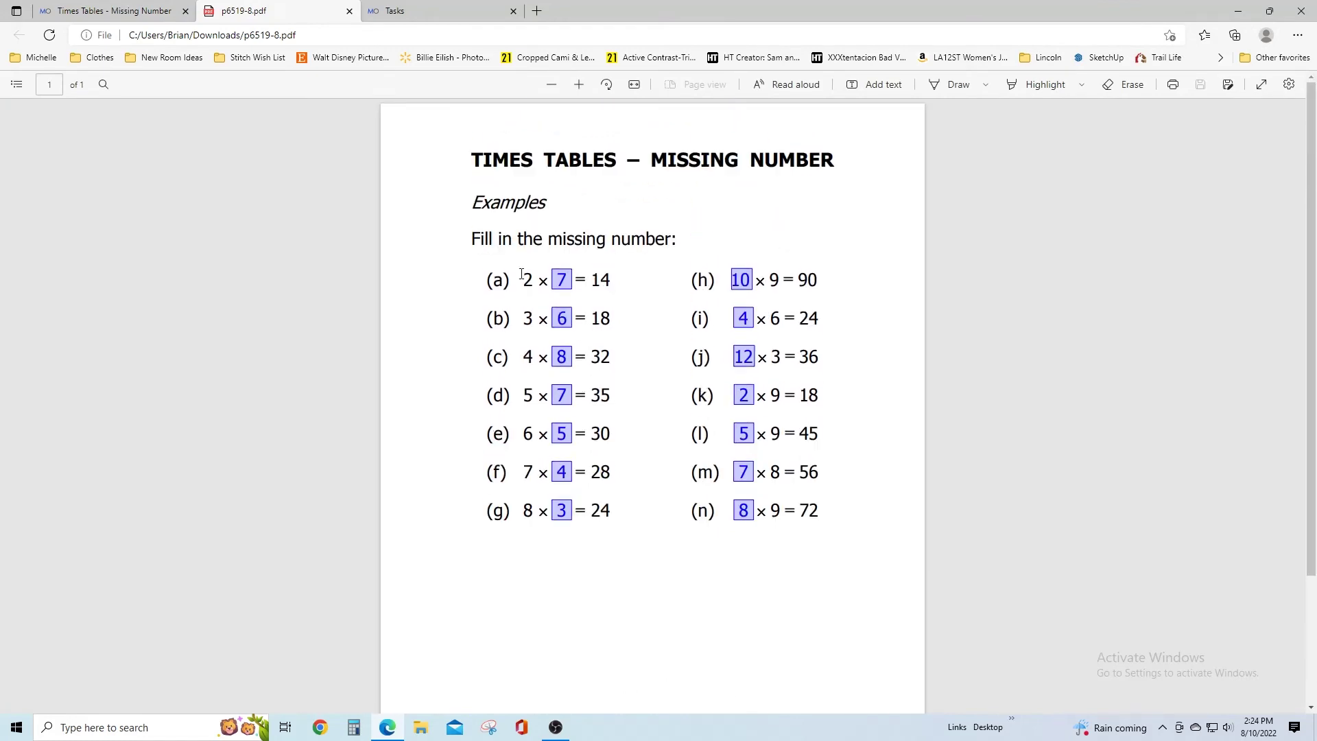
Go back to the lesson page and look through the list of lessons in this topic.
click(83, 19)
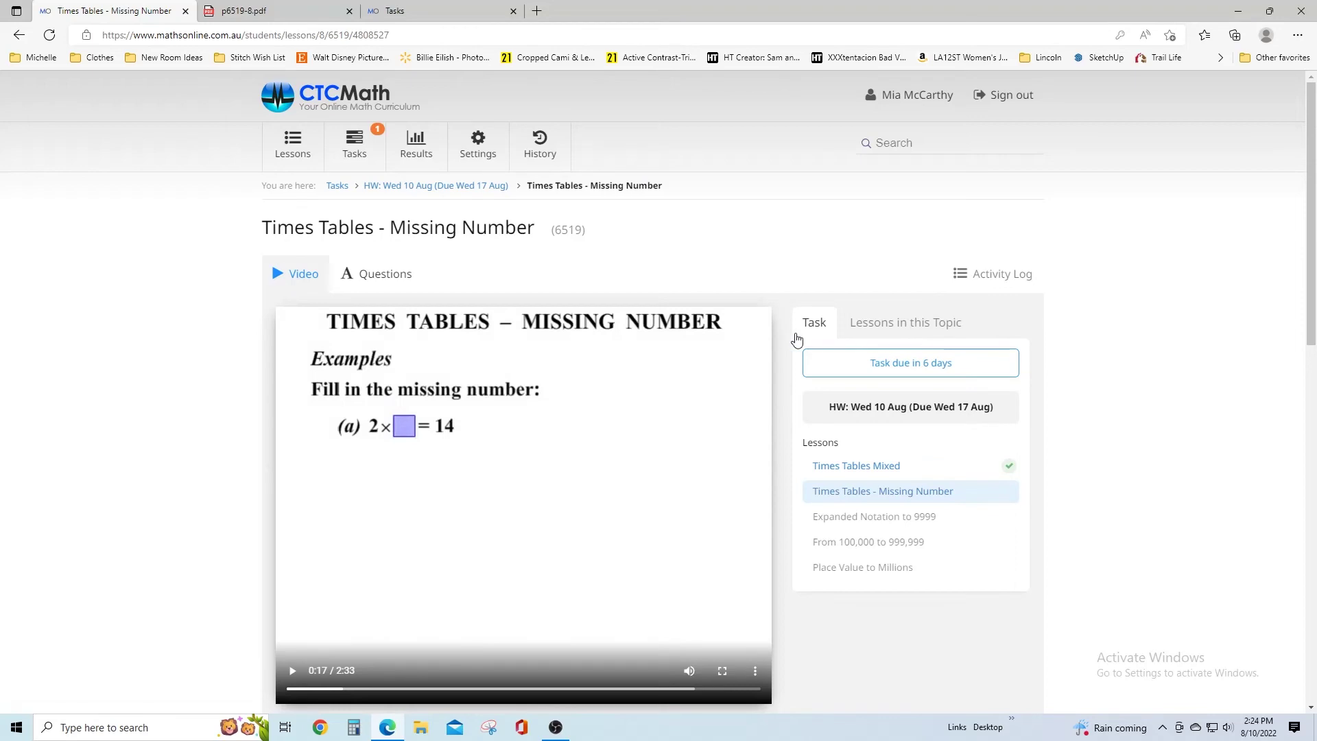
click(868, 331)
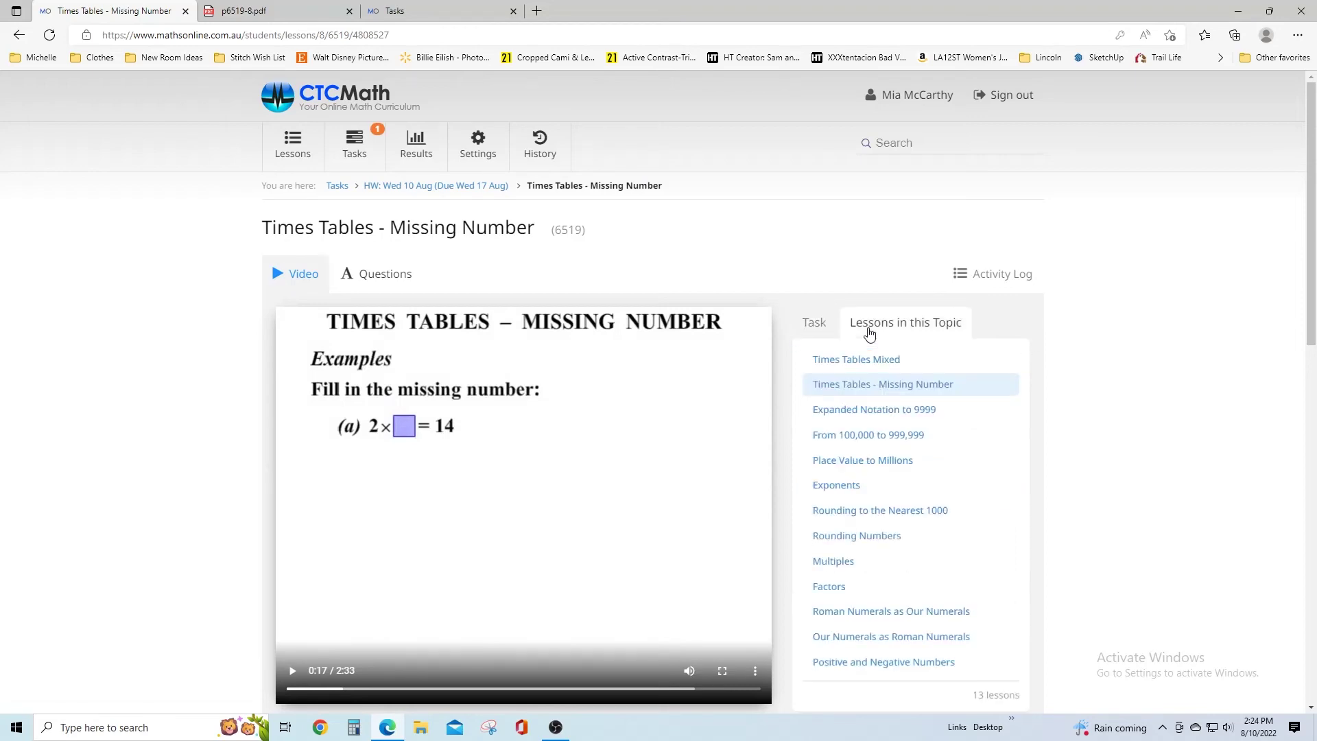
scroll(916, 432, down, 5)
scroll(871, 445, up, 5)
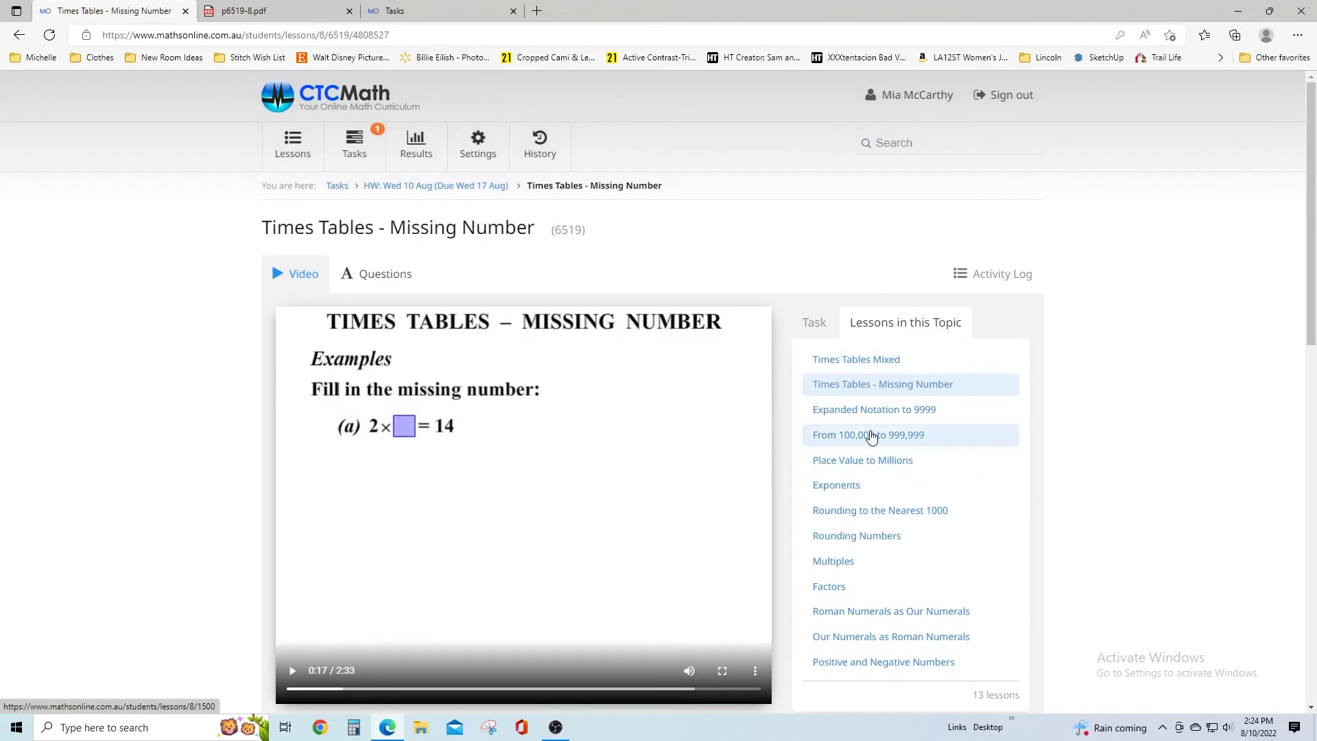
scroll(891, 467, down, 3)
scroll(954, 562, down, 9)
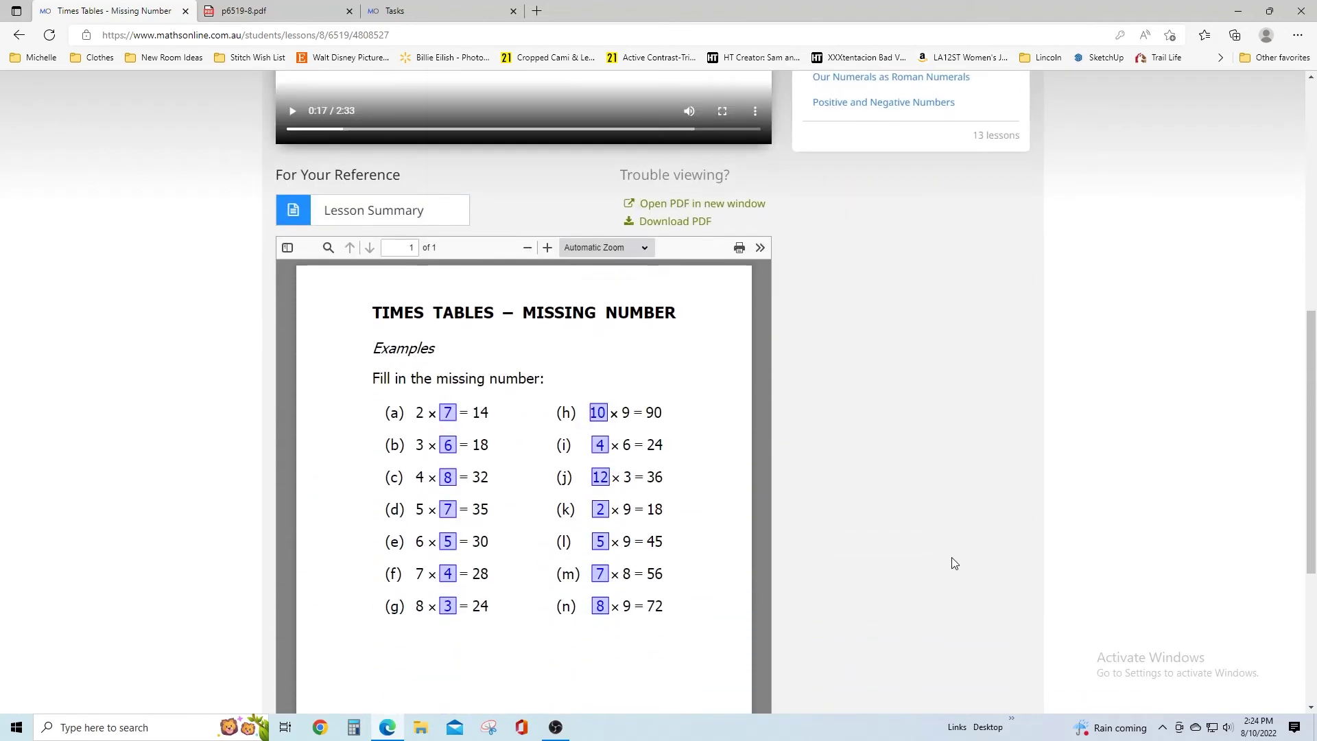
scroll(976, 549, up, 12)
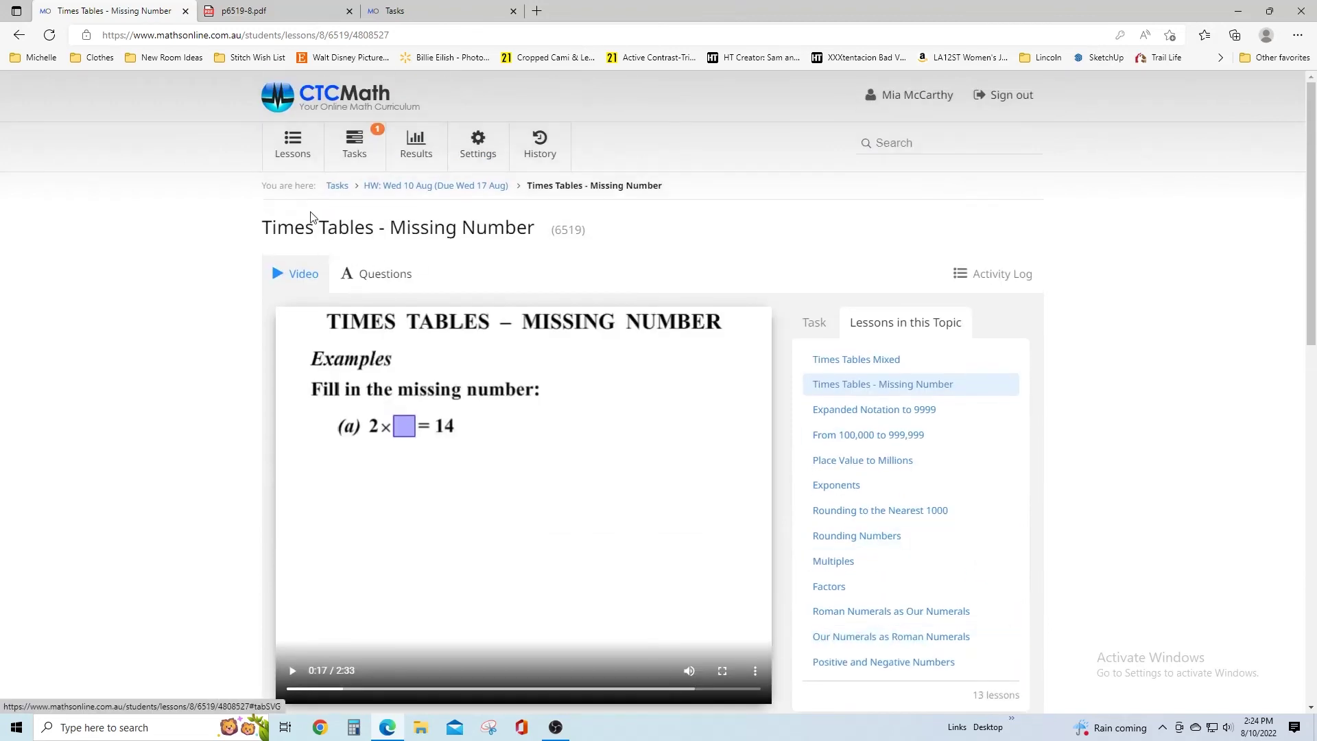
Reopen the homework task due Wed 17 Aug from the student's tasks to review its lessons, and go to the student's results.
click(350, 155)
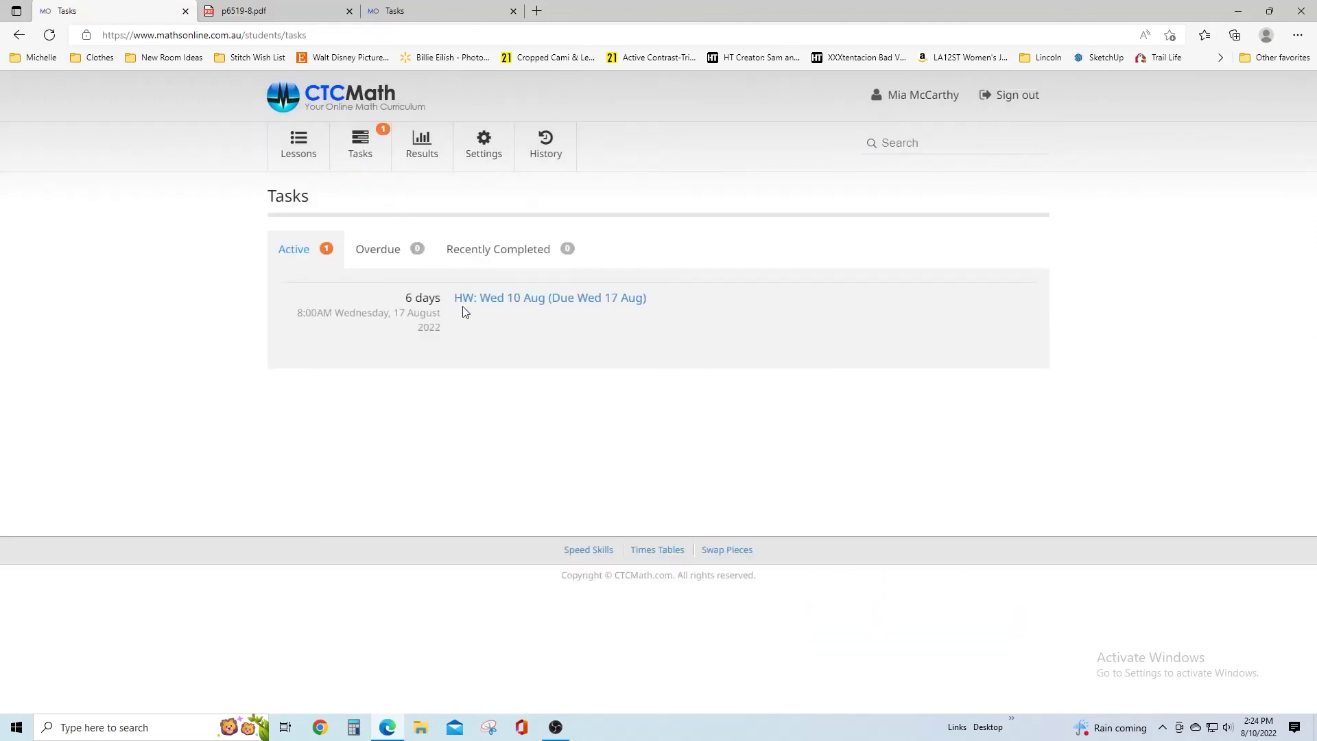
click(492, 303)
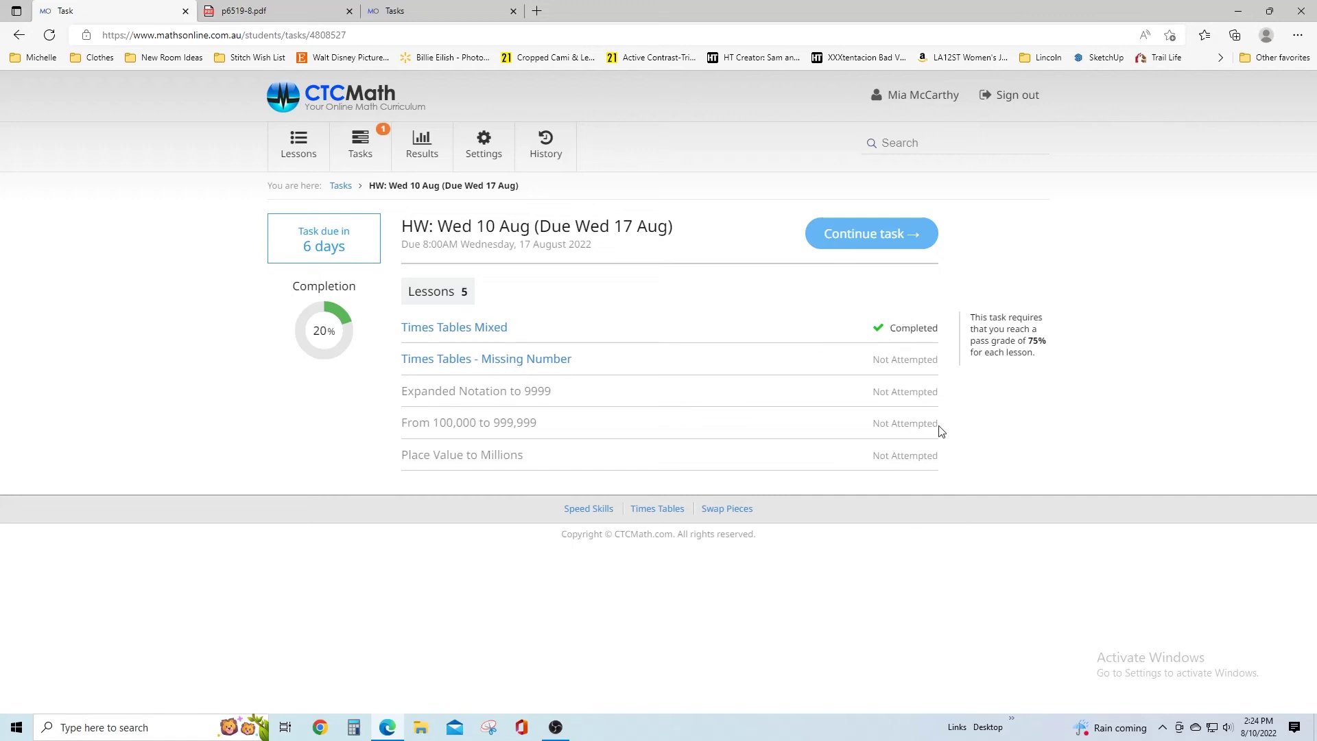
click(439, 143)
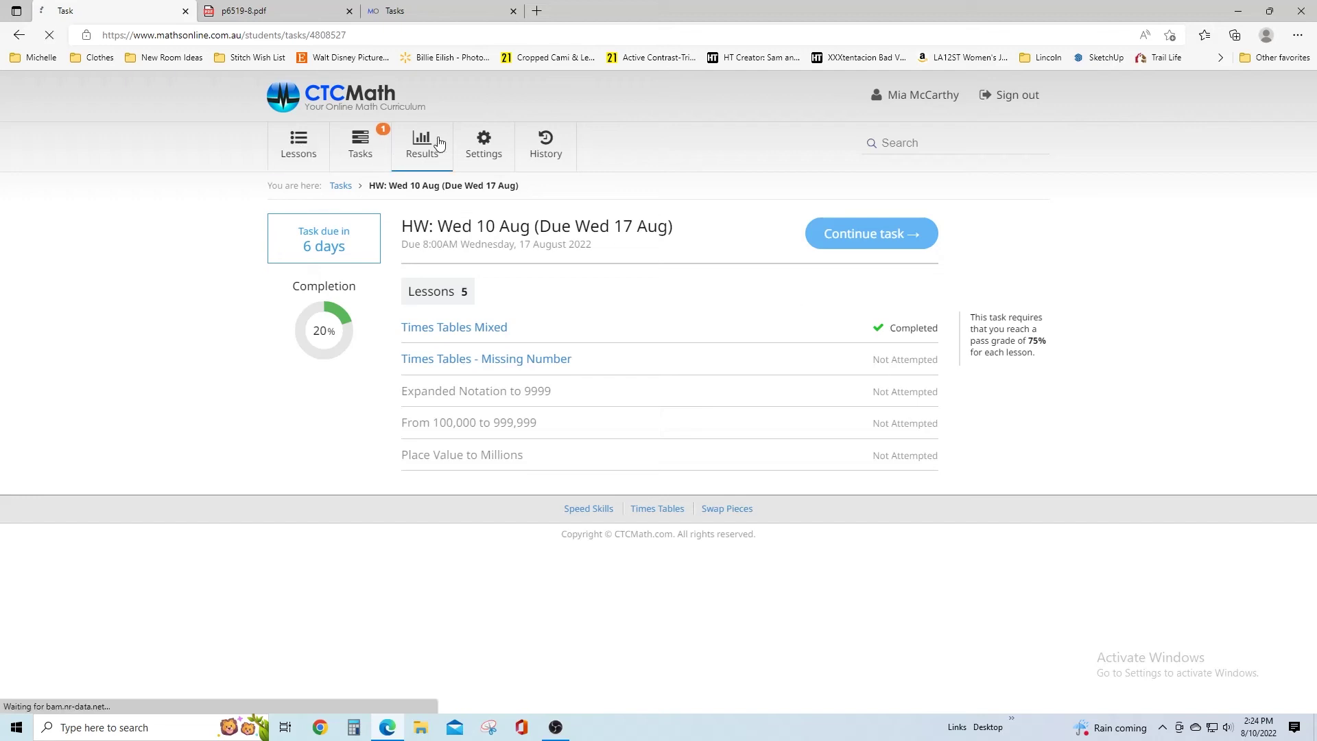